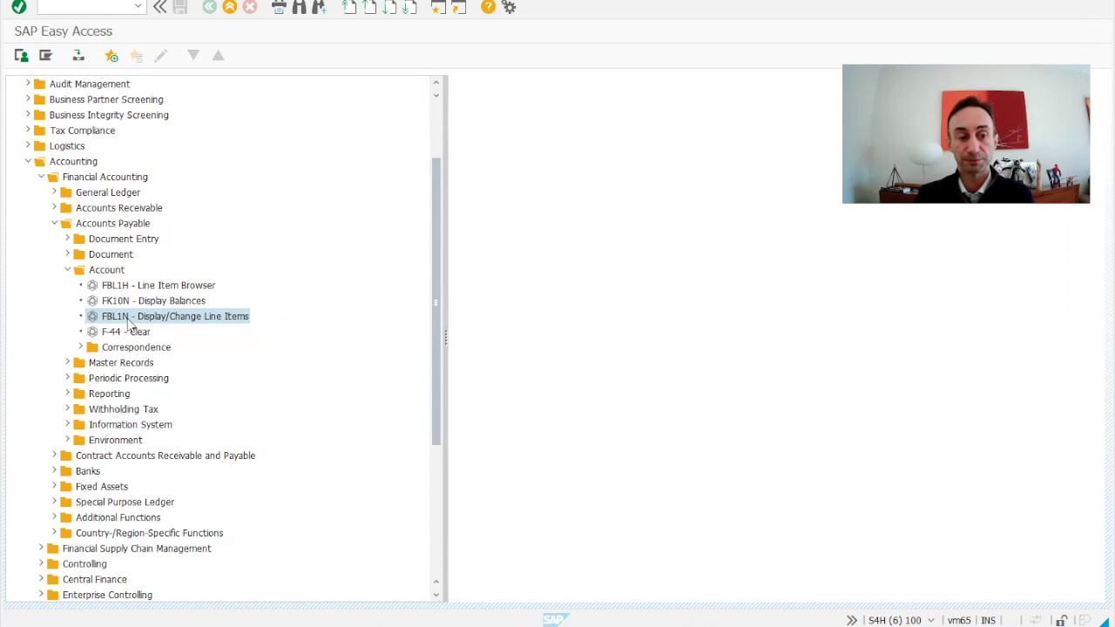
Open the FBL1N - Display/Change Line Items transaction and review the vendor fields available as dynamic selections.
double_click(131, 319)
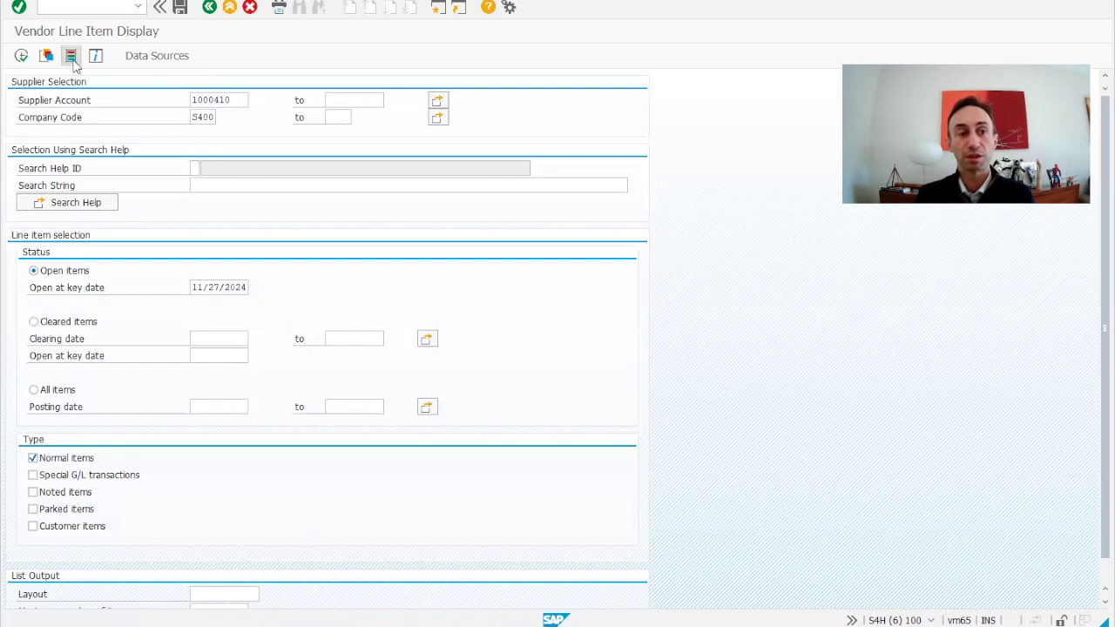
left_click(72, 56)
scroll(152, 187, "down", 6)
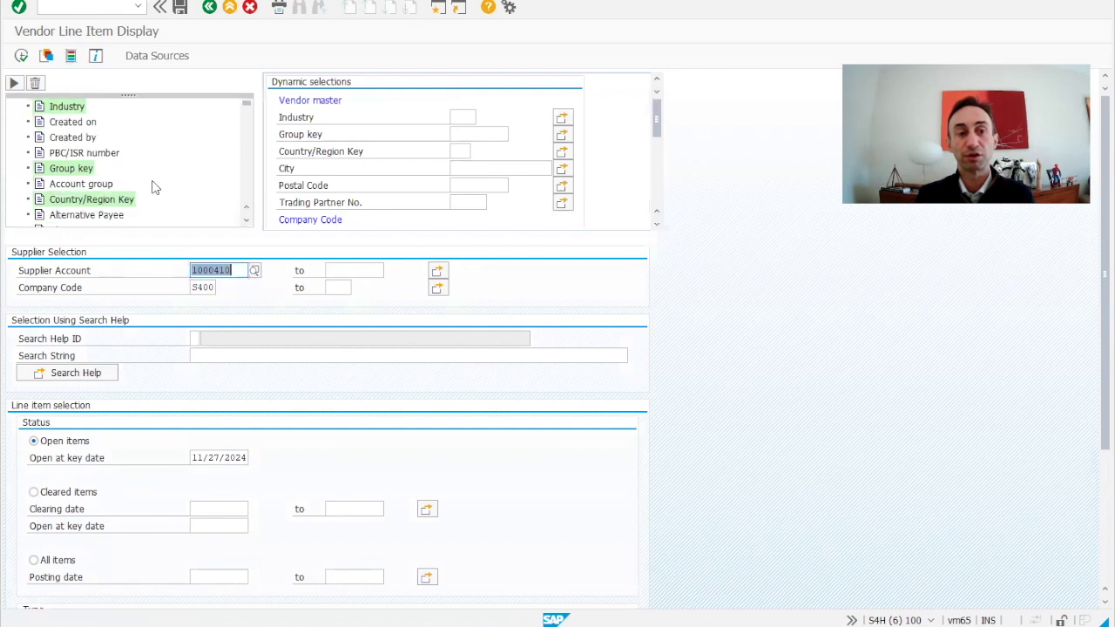
scroll(154, 188, "down", 3)
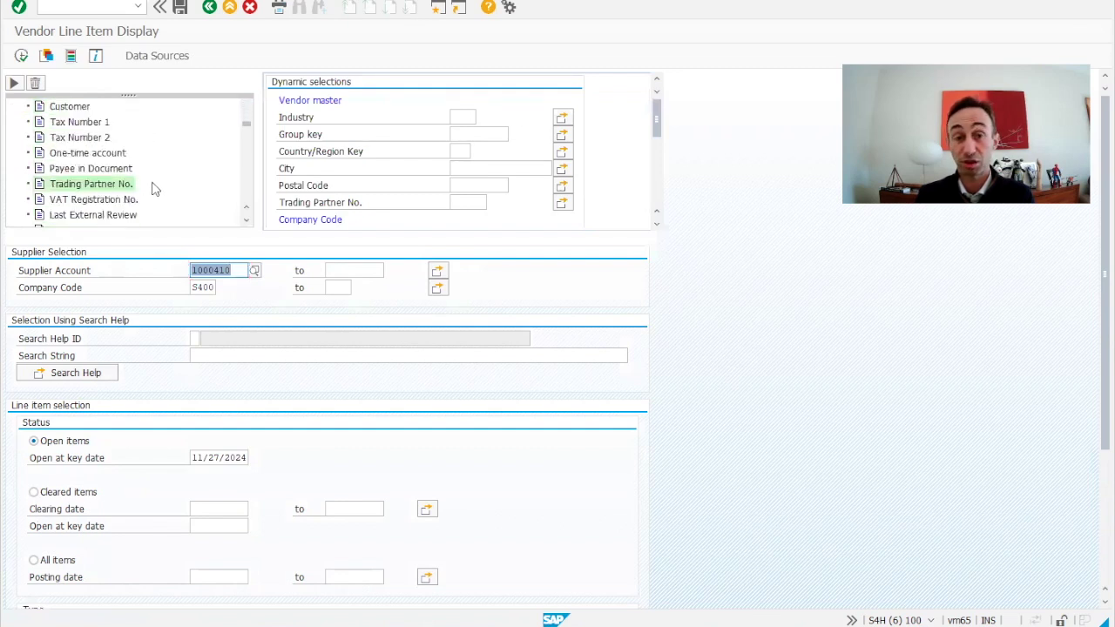
left_click(46, 56)
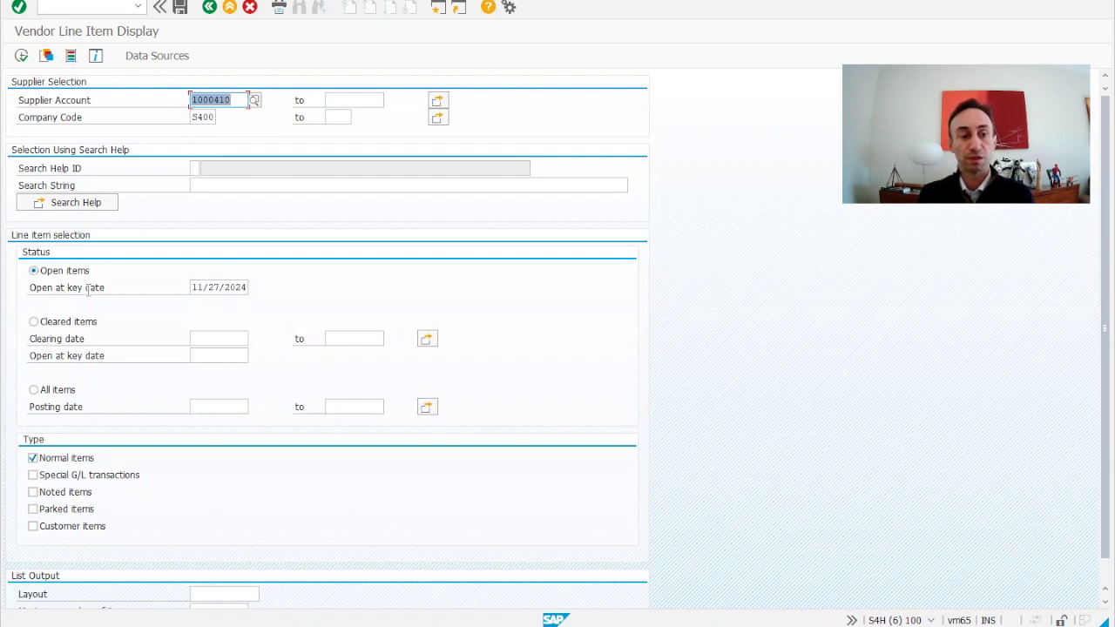
Run the vendor report for the supplier's open normal items in company code S400 at key date 11/27/2024 and browse the list.
scroll(116, 294, "down", 1)
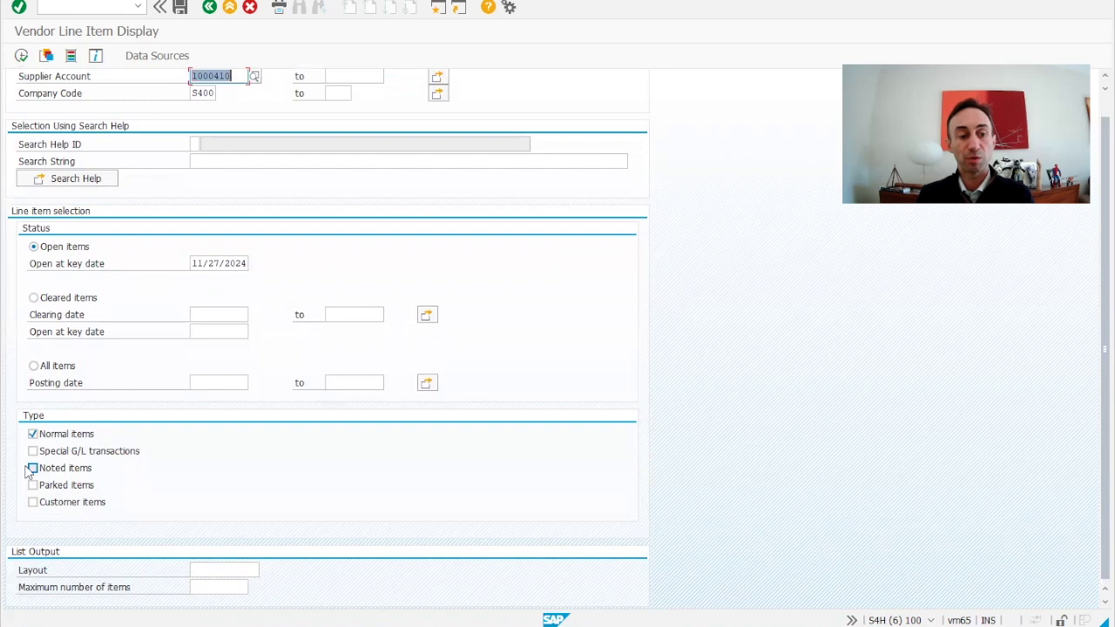
scroll(179, 389, "up", 1)
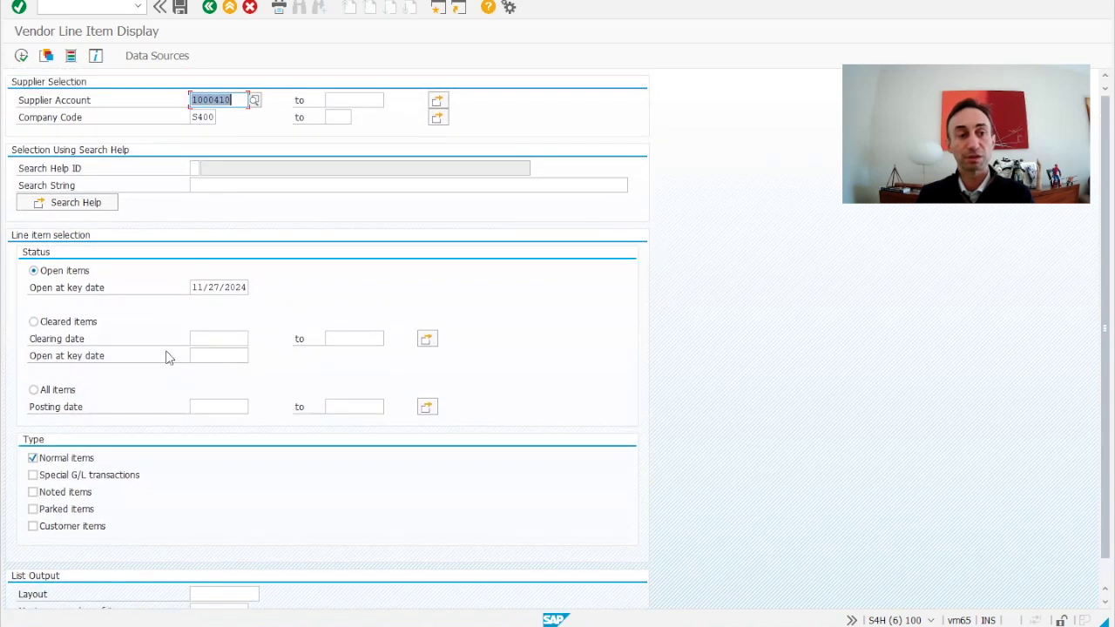
left_click(22, 56)
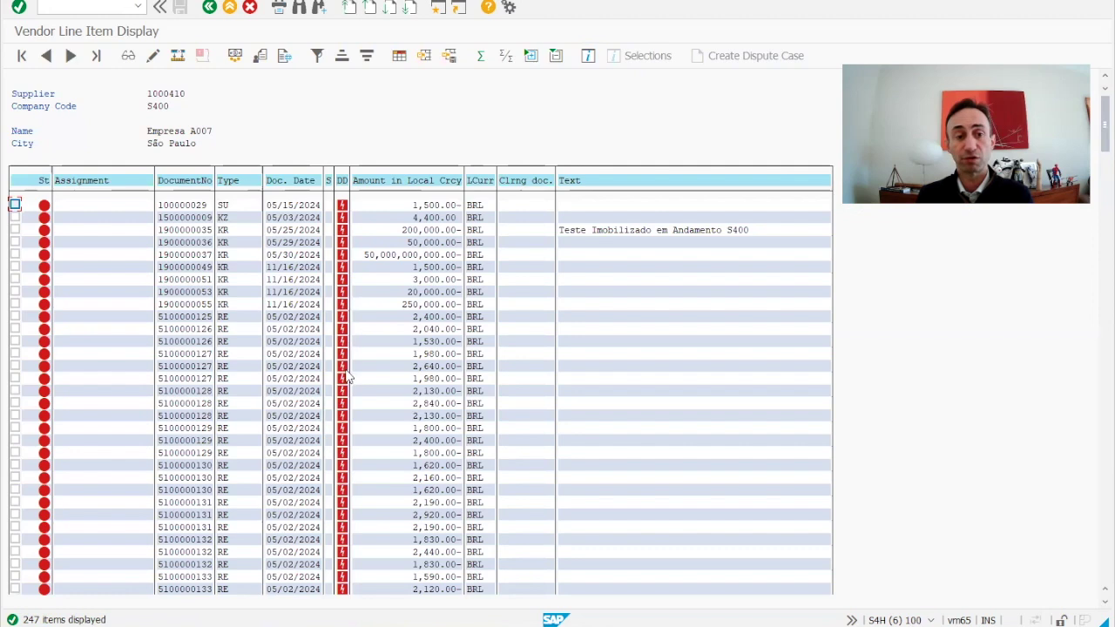
scroll(346, 384, "down", 1)
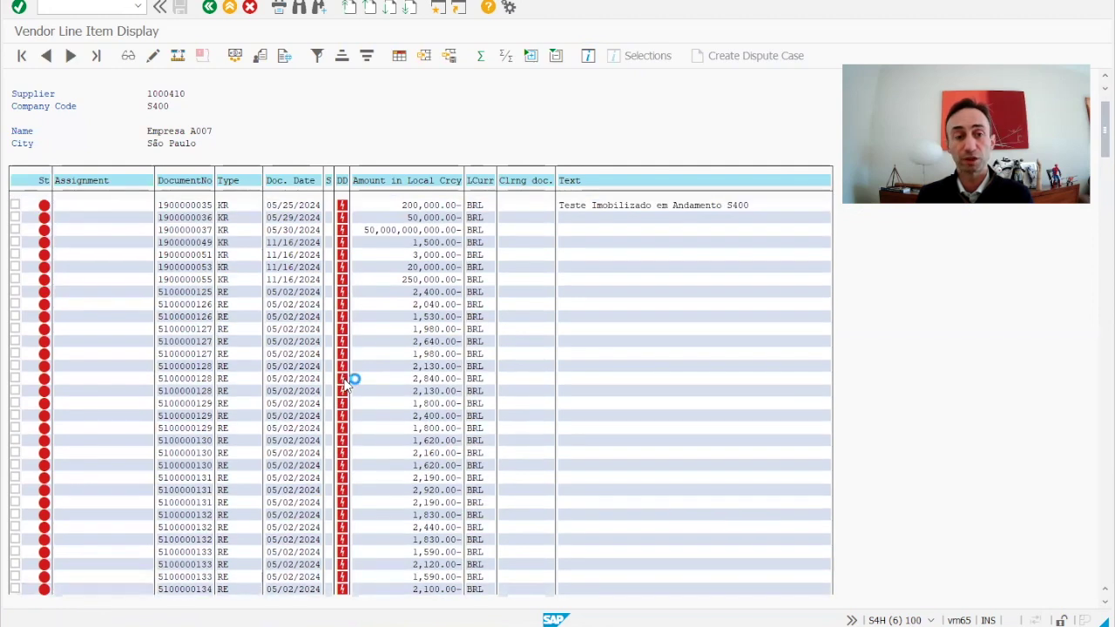
scroll(345, 384, "down", 4)
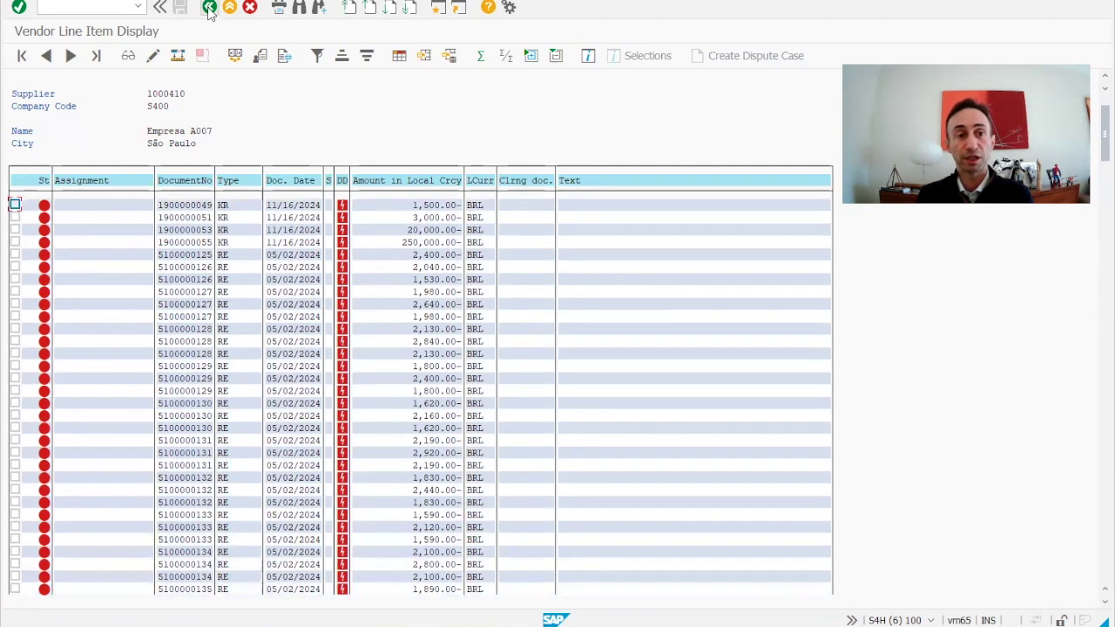
Return to the selection screen, rerun the report with the All items status, and browse the resulting line items.
left_click(209, 7)
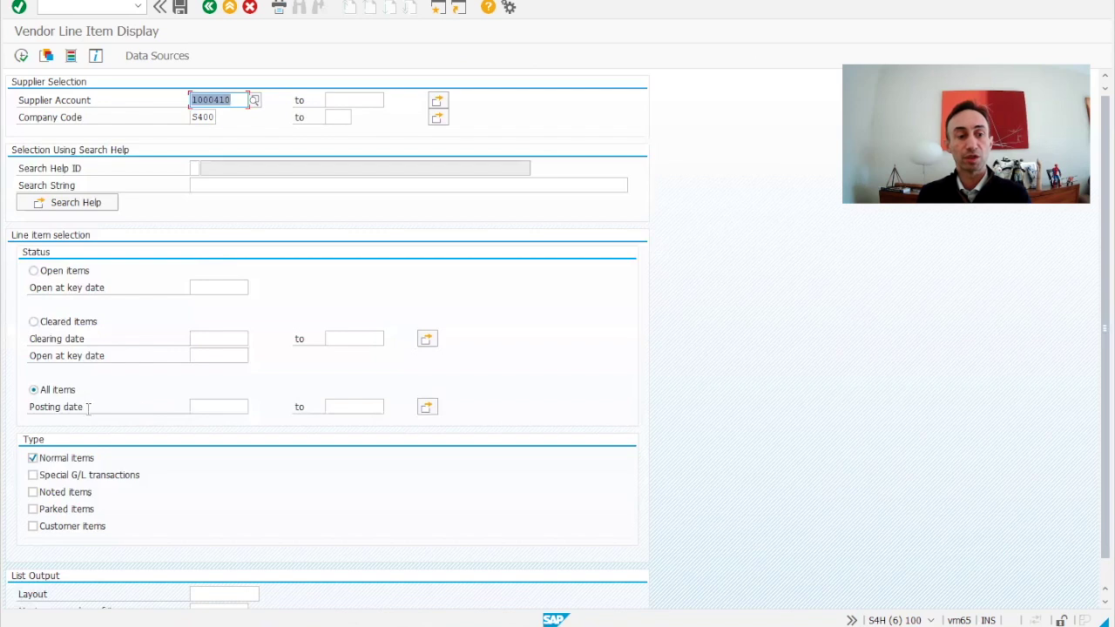
left_click(21, 55)
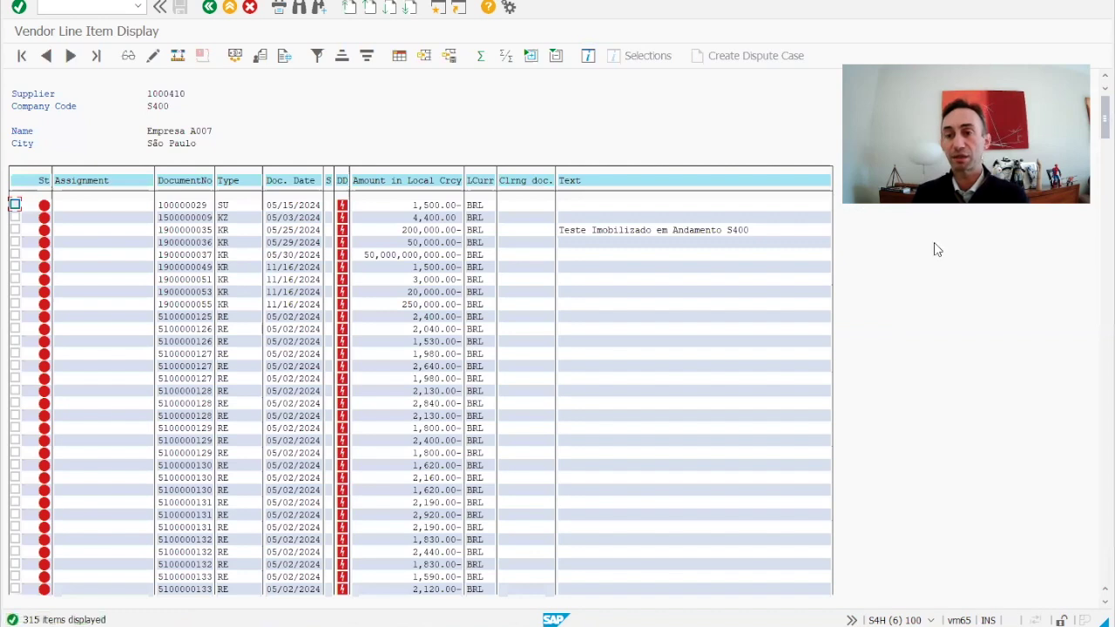
left_click_drag(1105, 117, 1099, 431)
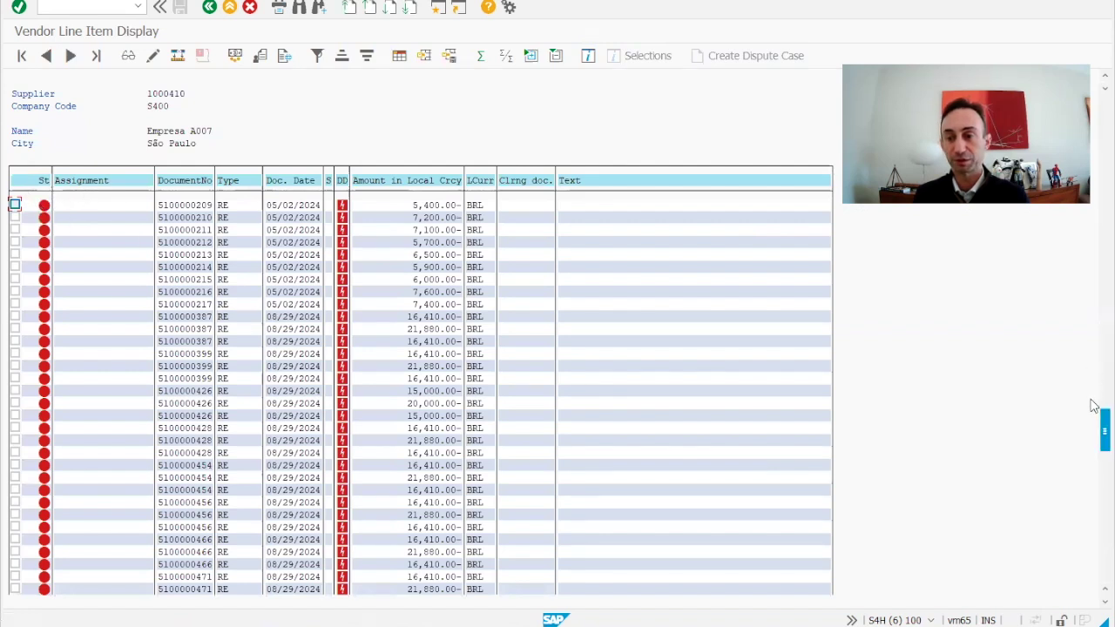
left_click_drag(1094, 444, 1096, 501)
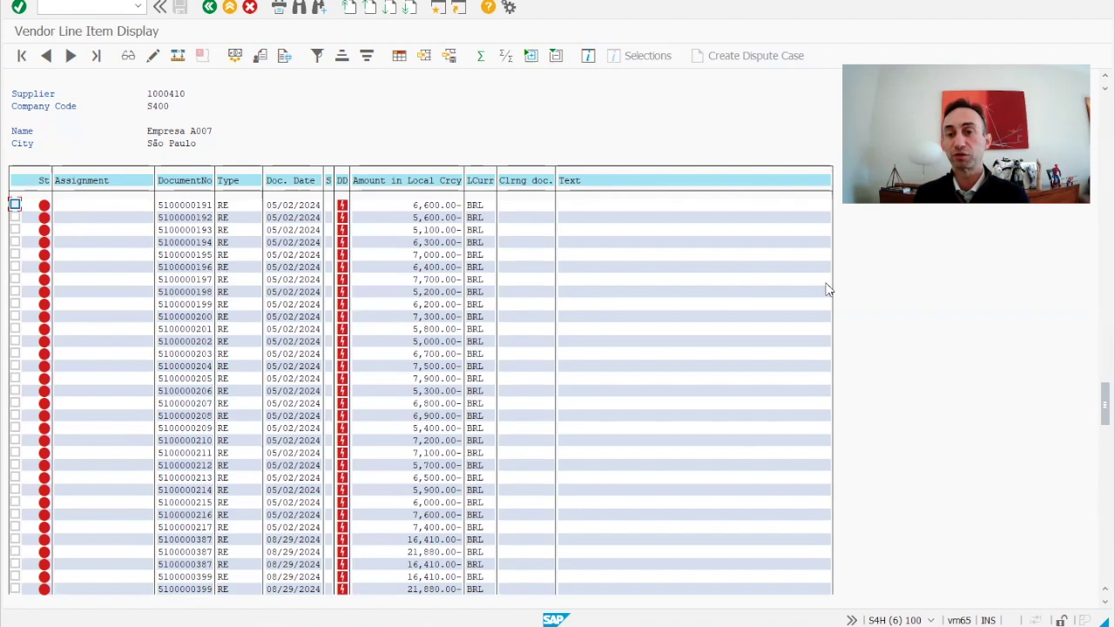
Add the hidden Company Code field to the list layout as the first column, ahead of the Cleared/Open Items Symbol.
left_click(398, 57)
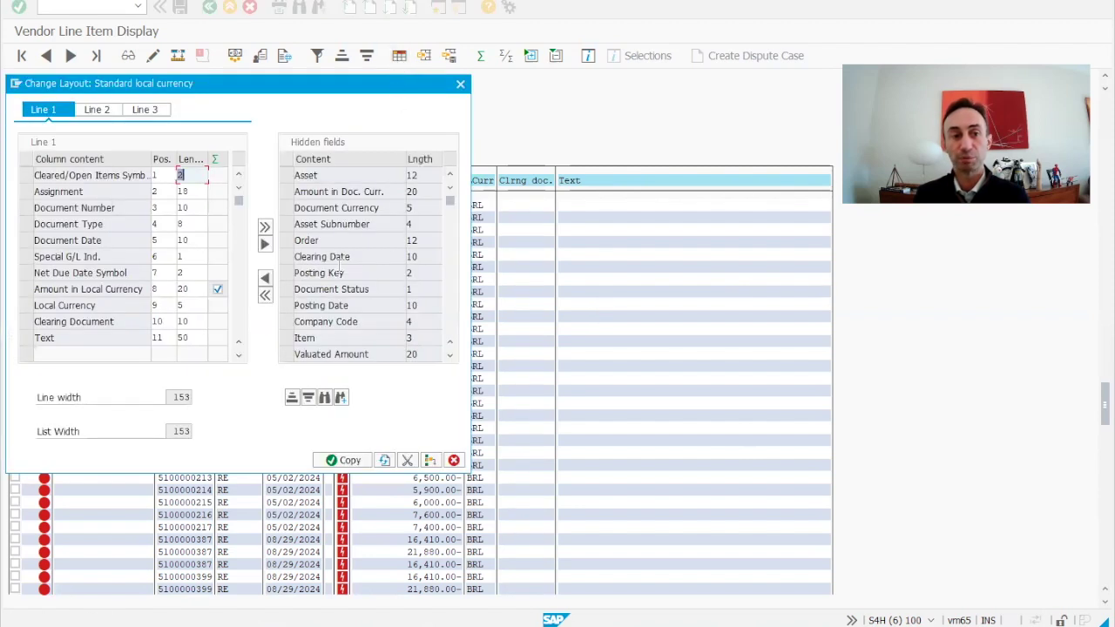
left_click(309, 321)
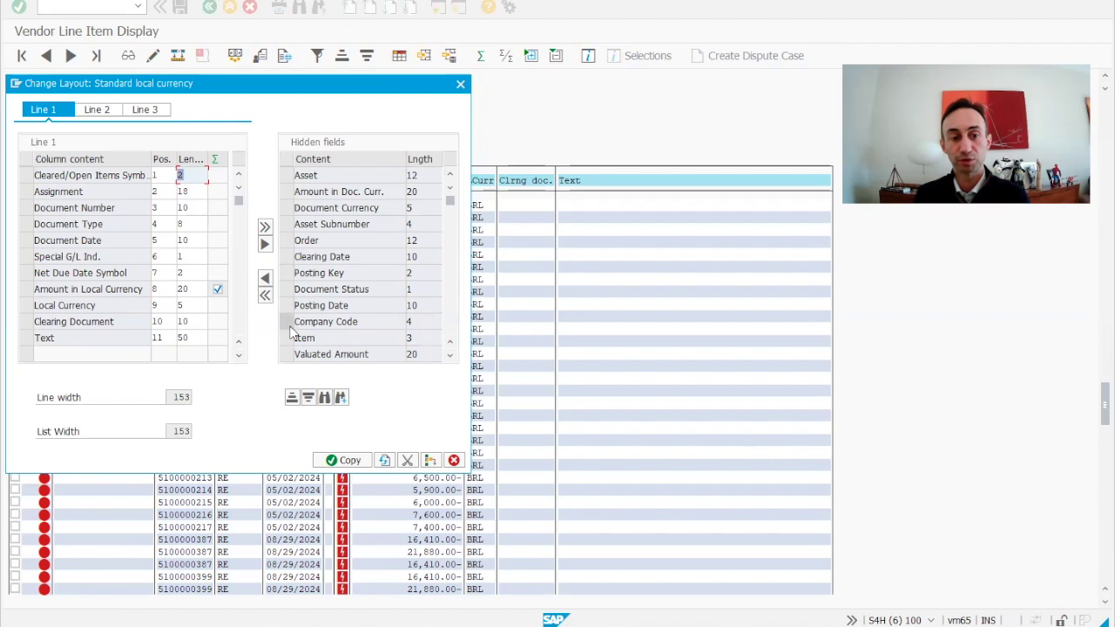
left_click(25, 175)
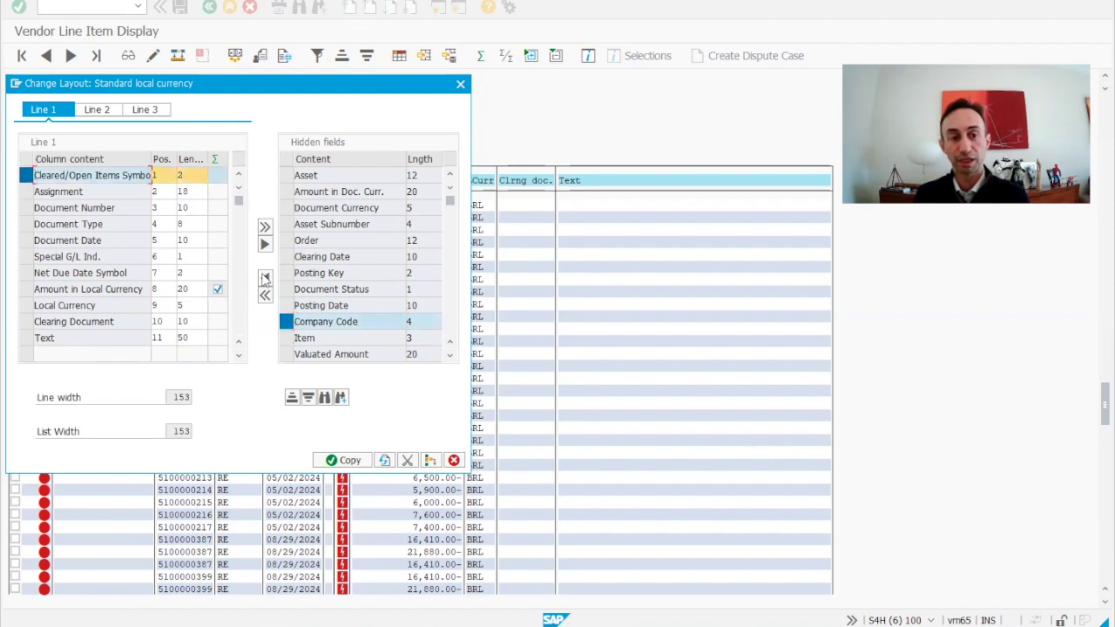
left_click(266, 278)
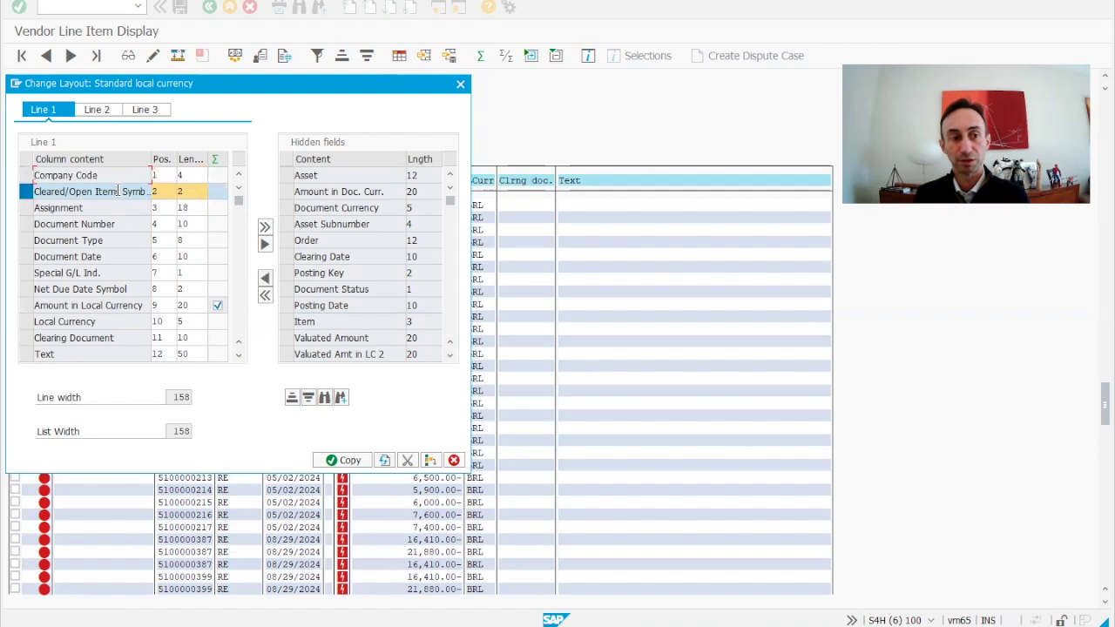
left_click(347, 460)
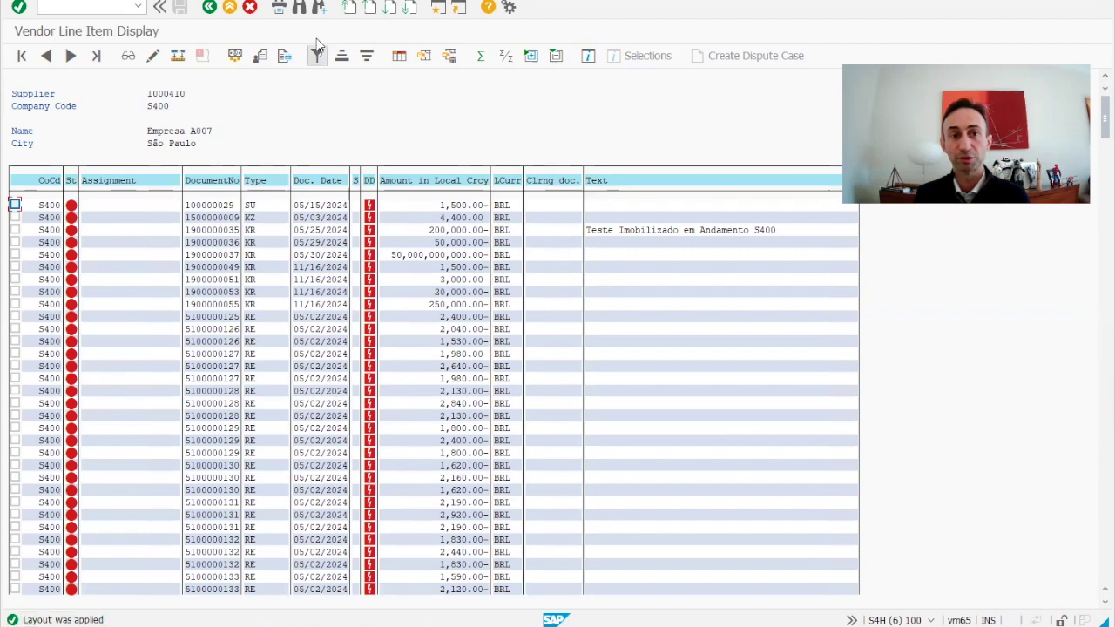
Check the file formats offered for saving the line item list, including Text with Tabs, without exporting it.
left_click(321, 0)
mouse_move(450, 83)
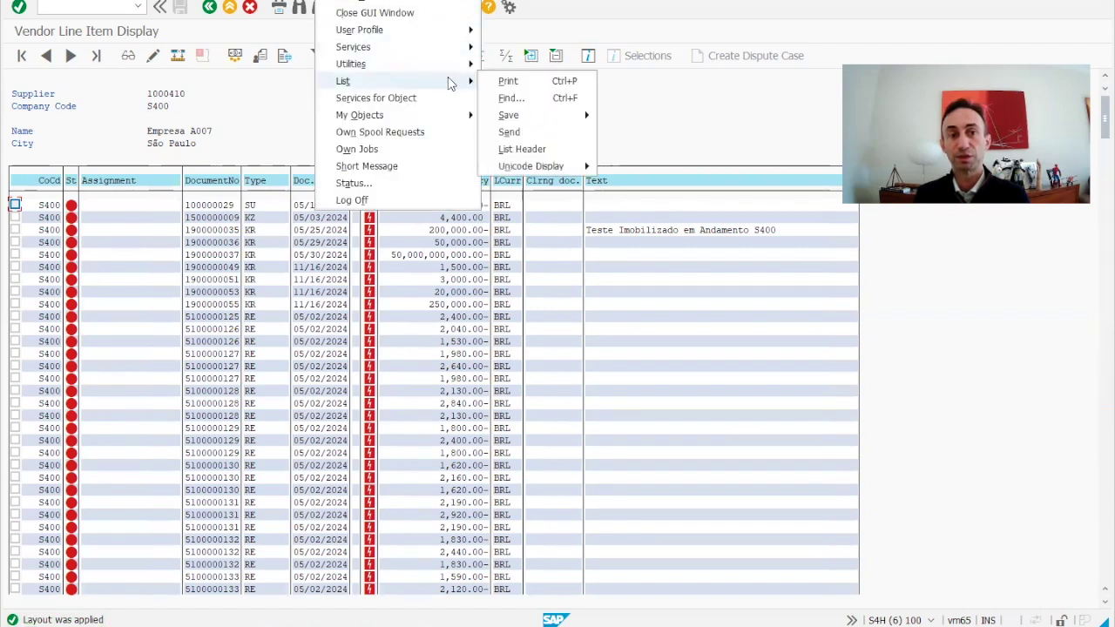
mouse_move(553, 118)
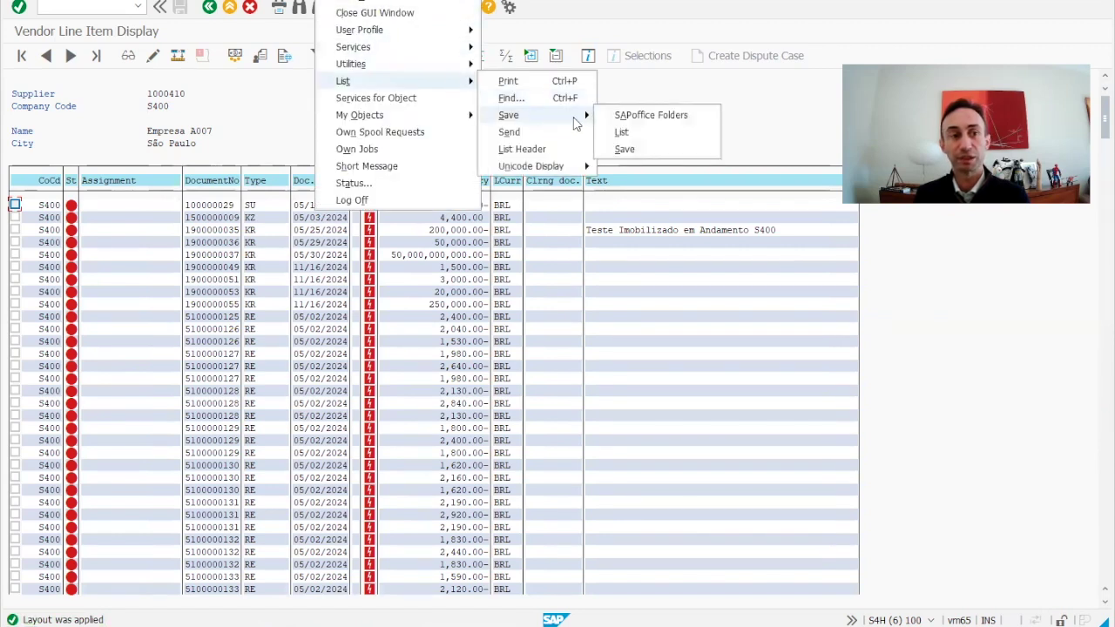
left_click(634, 132)
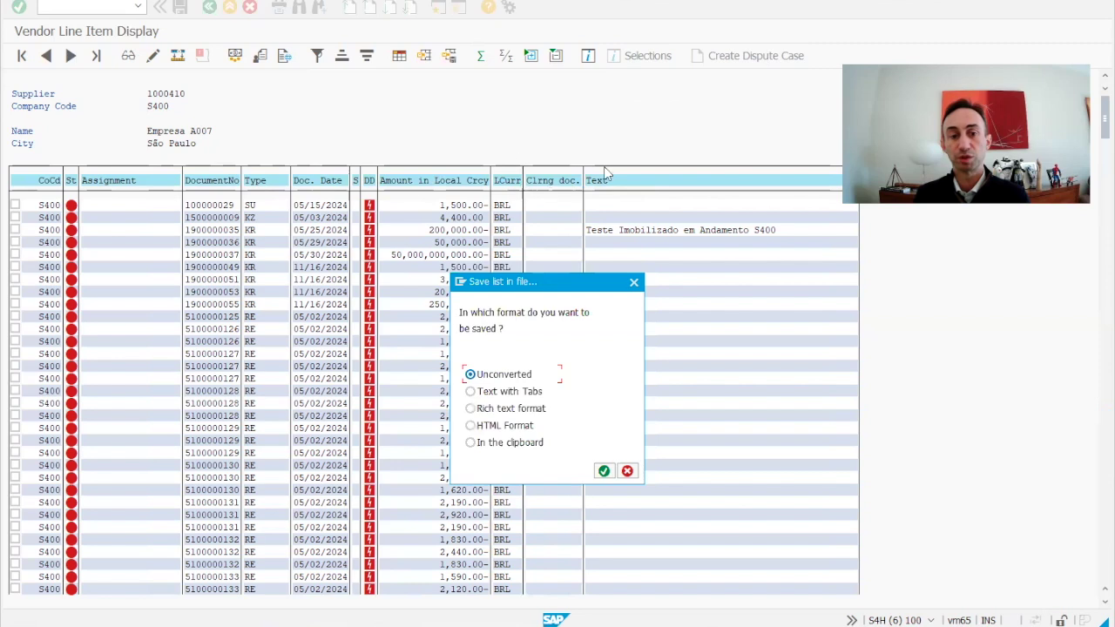
left_click(490, 397)
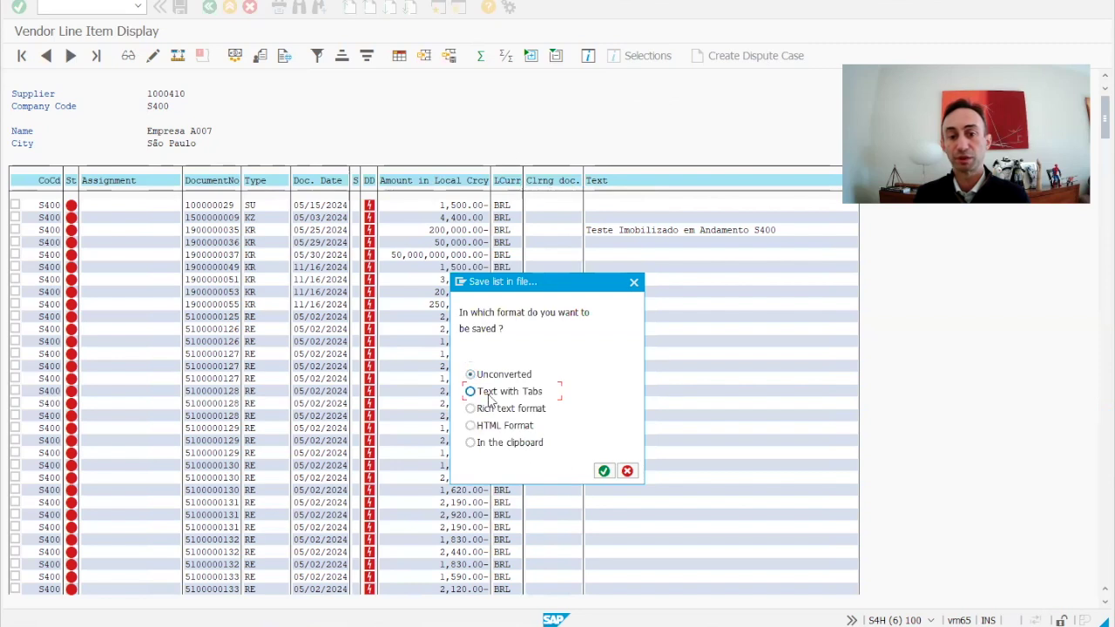
left_click(627, 470)
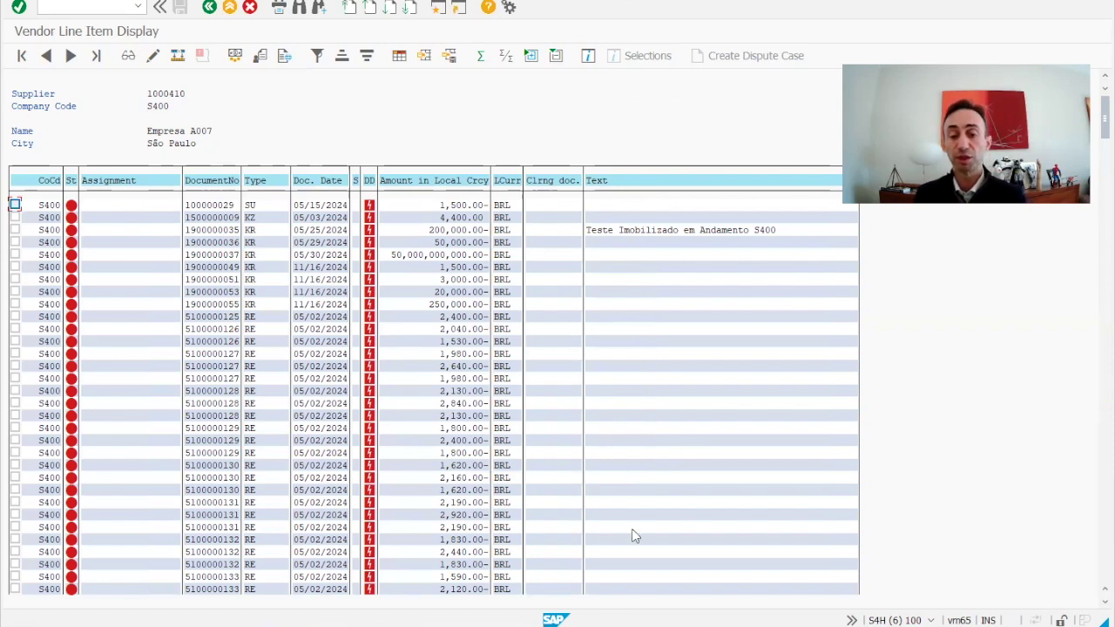
Switch to the SAP Fiori launchpad in the browser and open the Manage Supplier Line Items app.
key("alt+Tab")
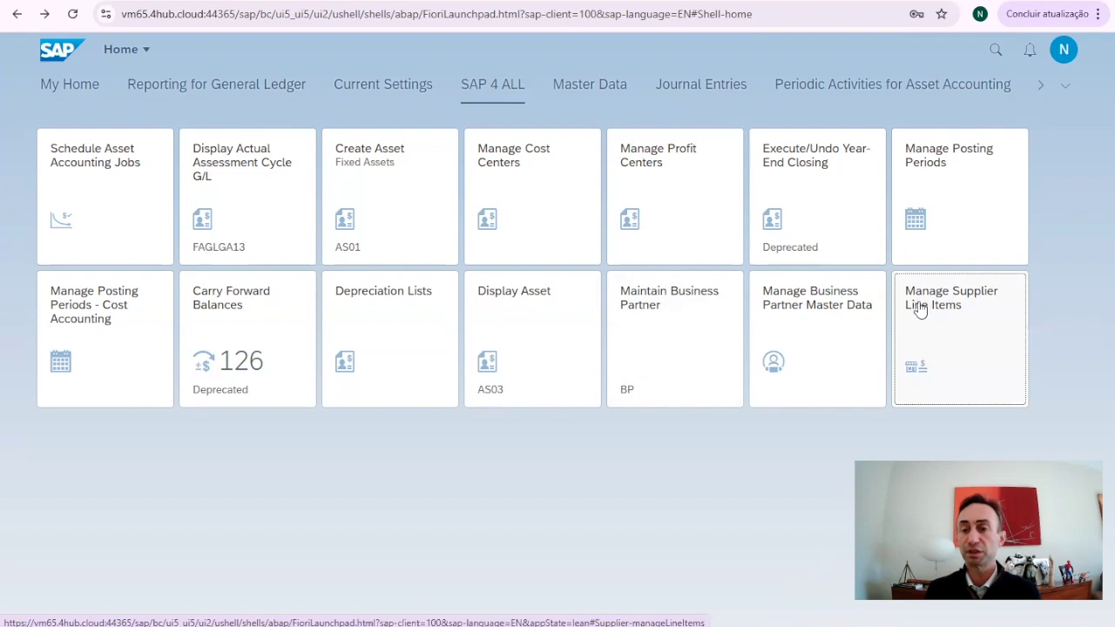
left_click(960, 347)
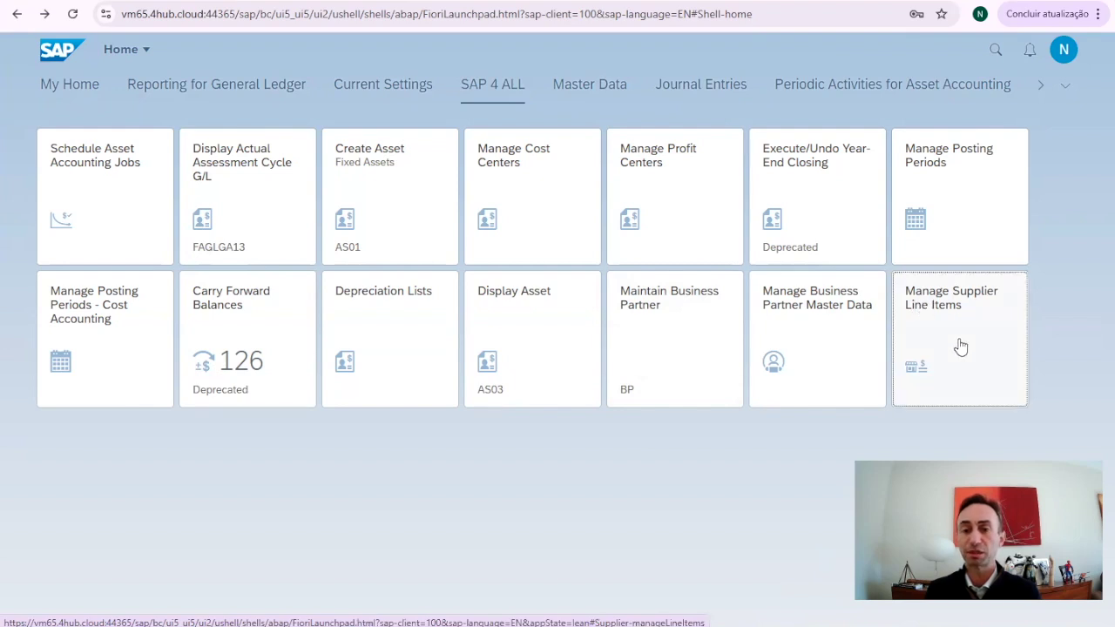
mouse_move(961, 347)
left_mouse_down()
mouse_move(687, 354)
mouse_move(816, 413)
mouse_move(8, 236)
mouse_move(540, 321)
mouse_move(545, 346)
mouse_move(605, 346)
mouse_move(550, 354)
mouse_move(1097, 308)
mouse_move(1064, 345)
mouse_move(940, 341)
left_mouse_up()
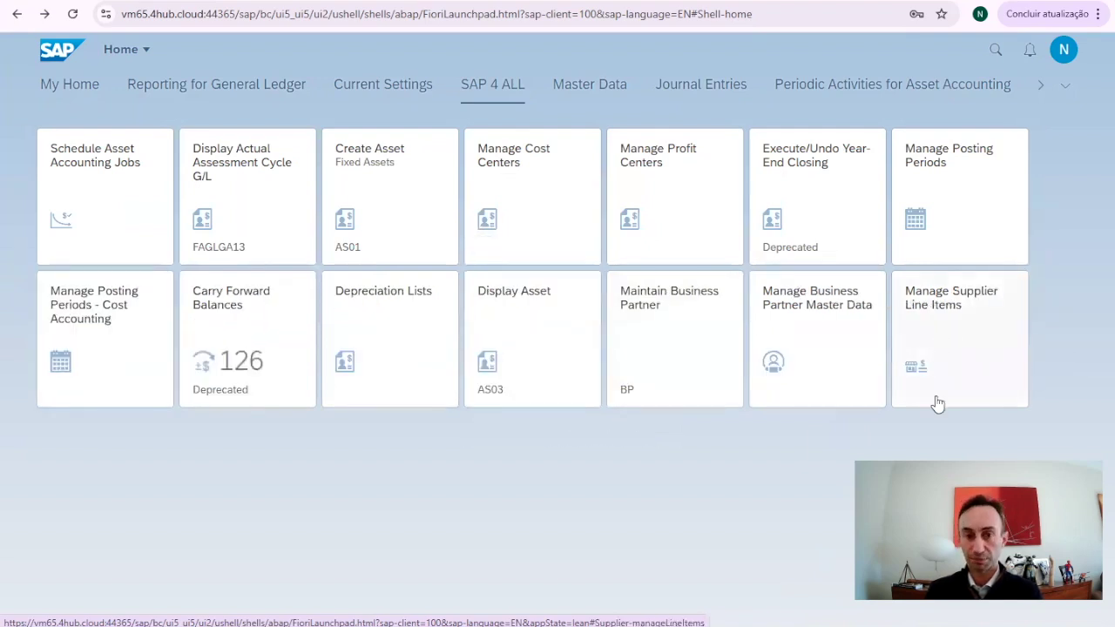
left_click(949, 320)
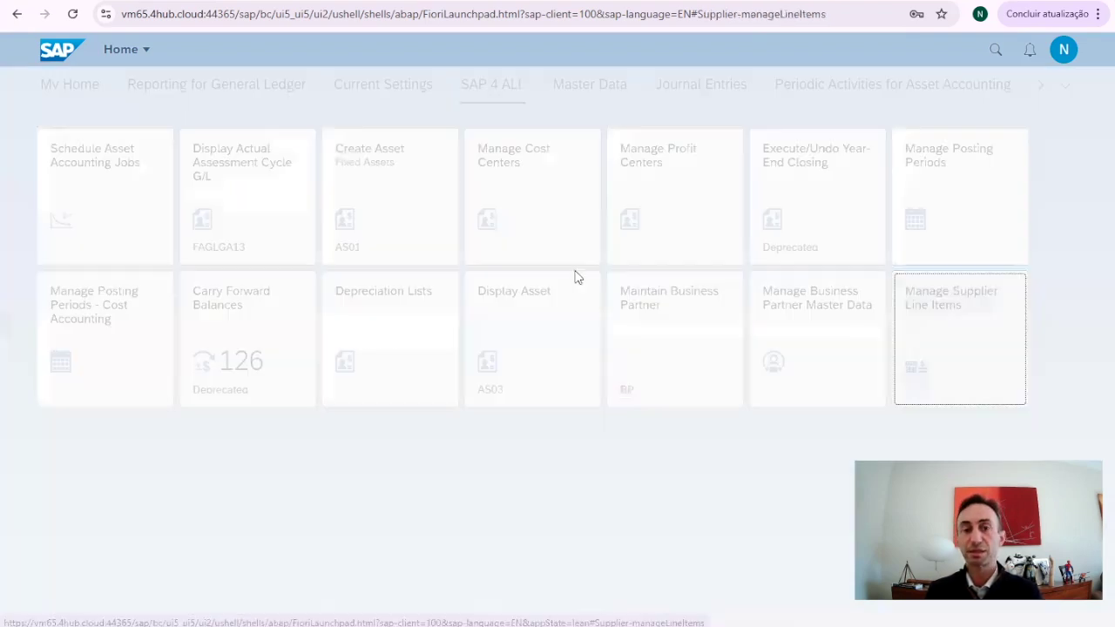
Consult the Fiori apps library entry for Manage Supplier Line Items, checking its application type, and return to the app.
key("ctrl+Tab")
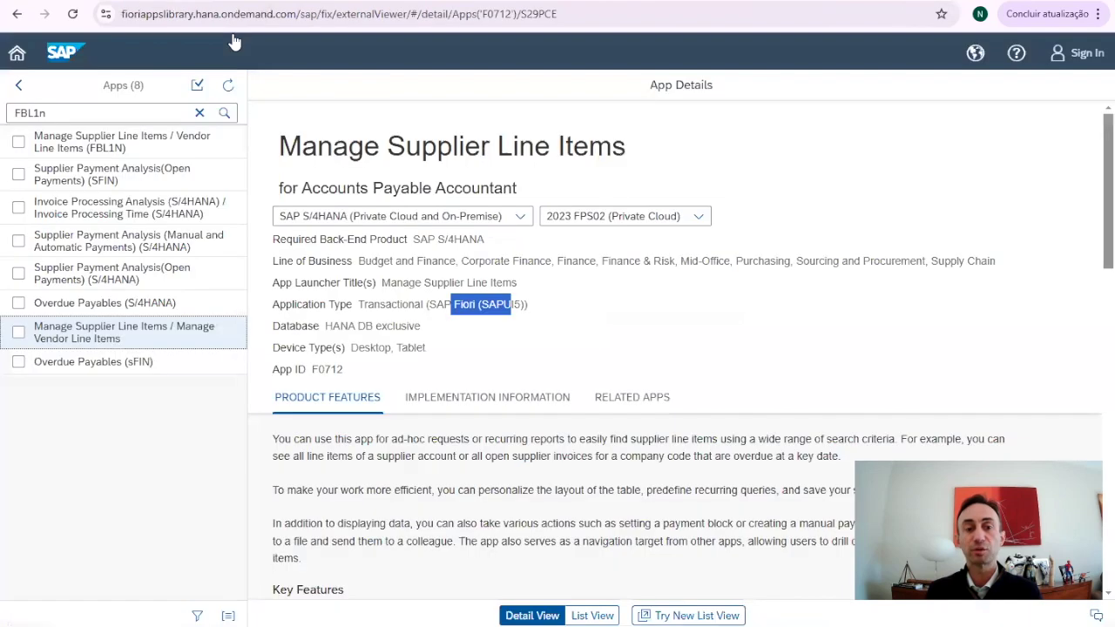
left_click(518, 340)
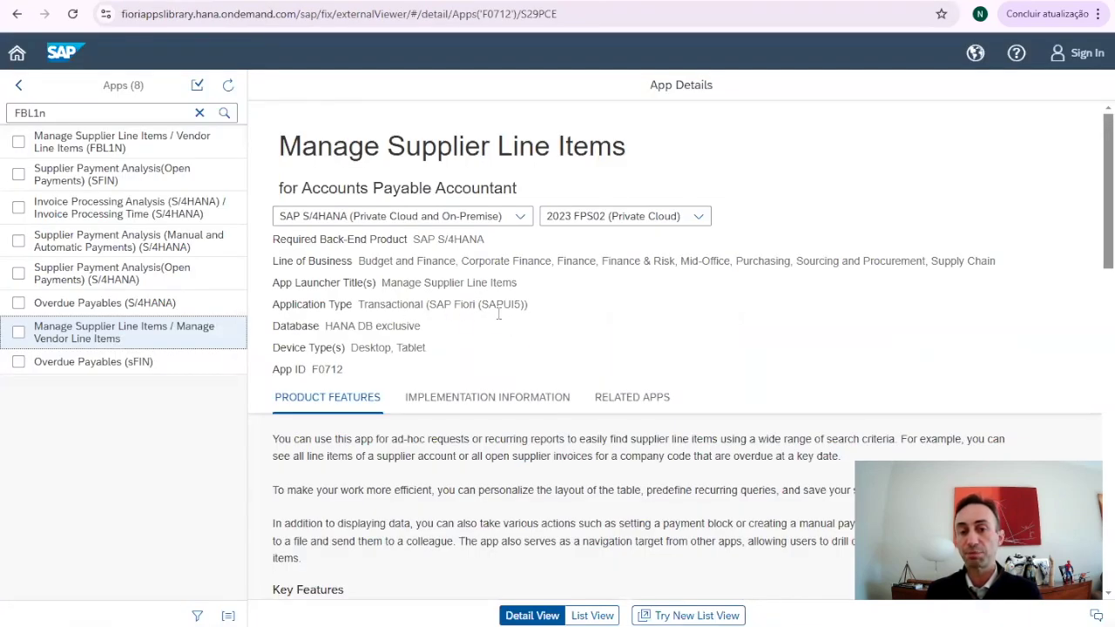
key("ctrl+shift+Tab")
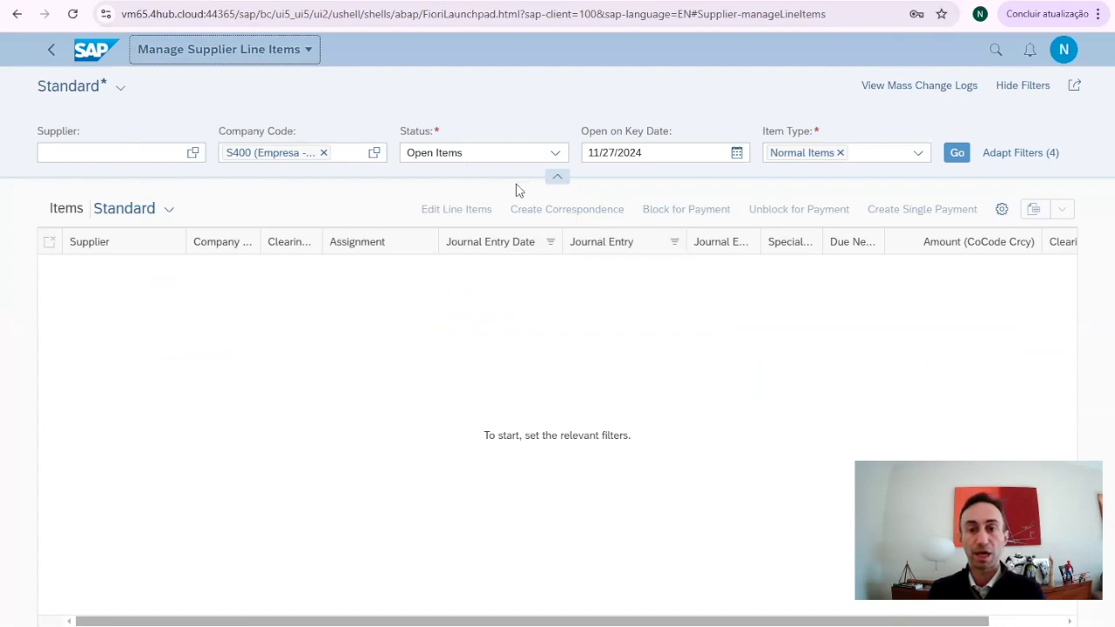
List the open normal items of company code S400 at key date 11/27/2024 and browse the supplier line items.
left_click(957, 152)
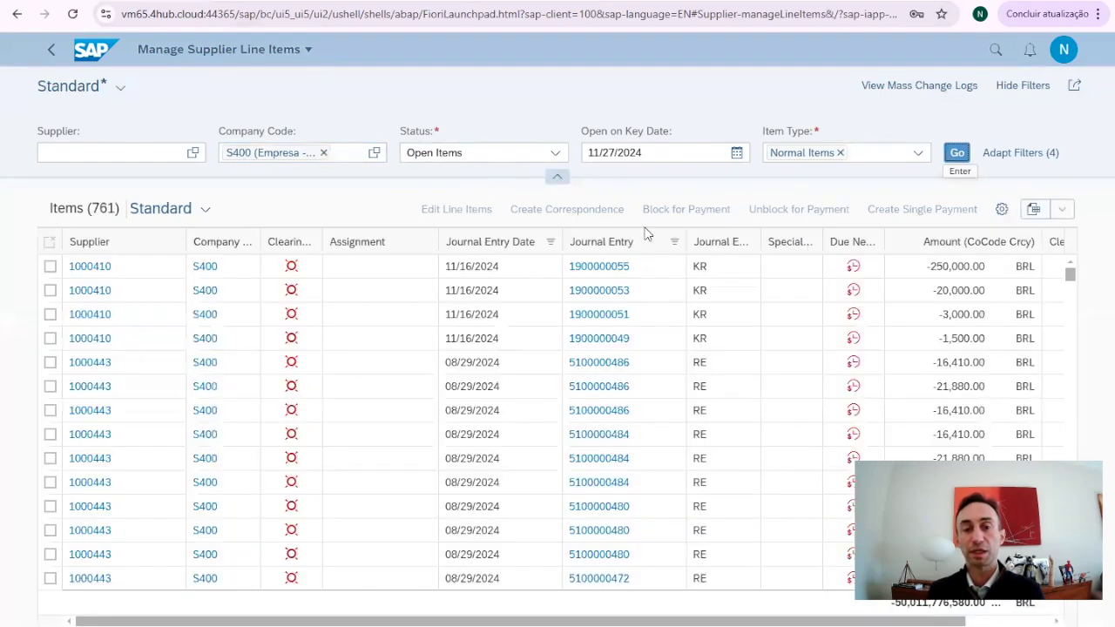
scroll(561, 385, "down", 5)
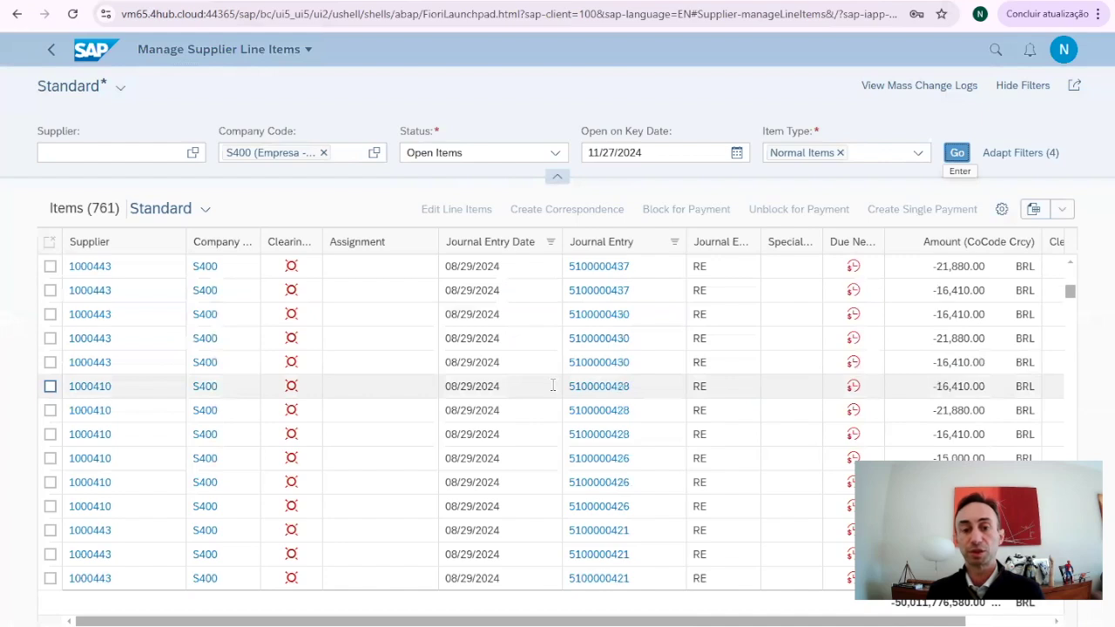
scroll(552, 386, "up", 5)
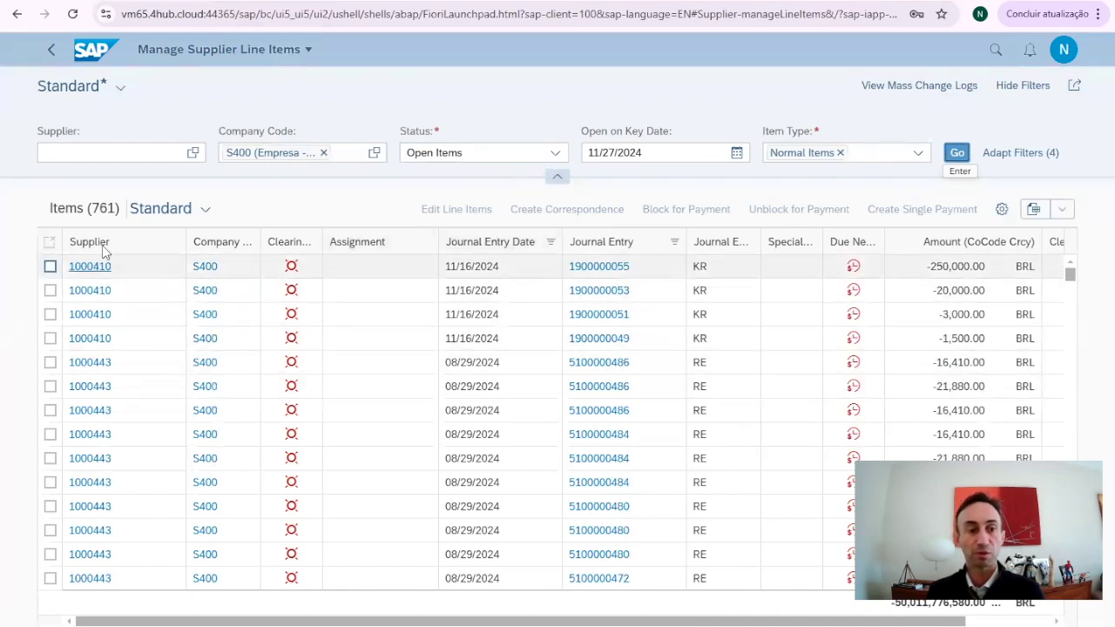
Filter the line items by the supplier's account number and rerun the search.
left_click(94, 154)
type("1000")
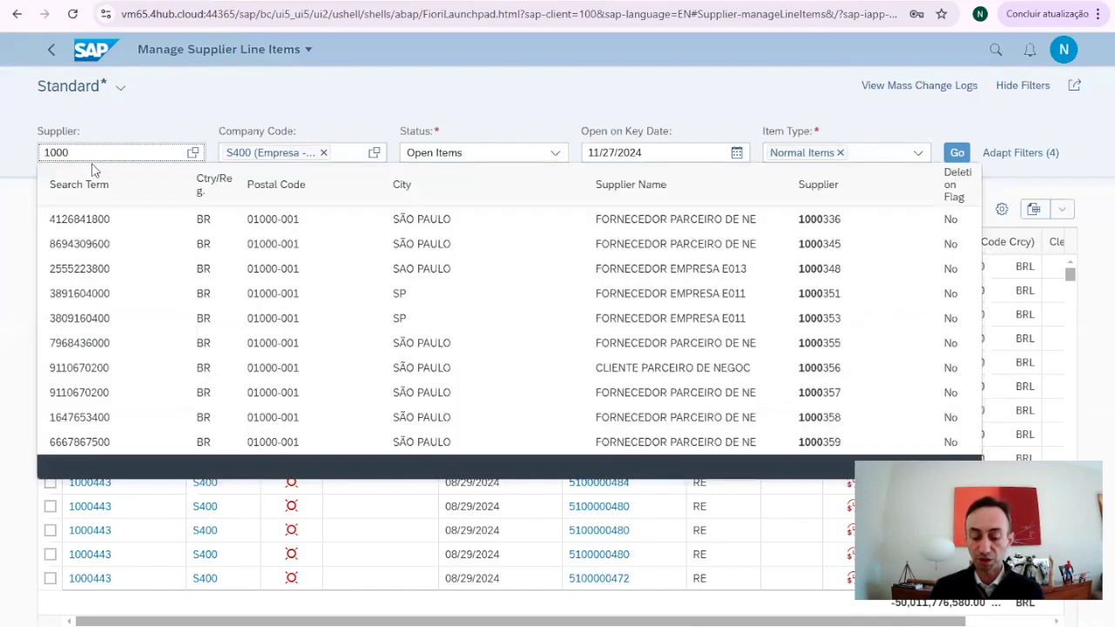
type("410")
key("Return")
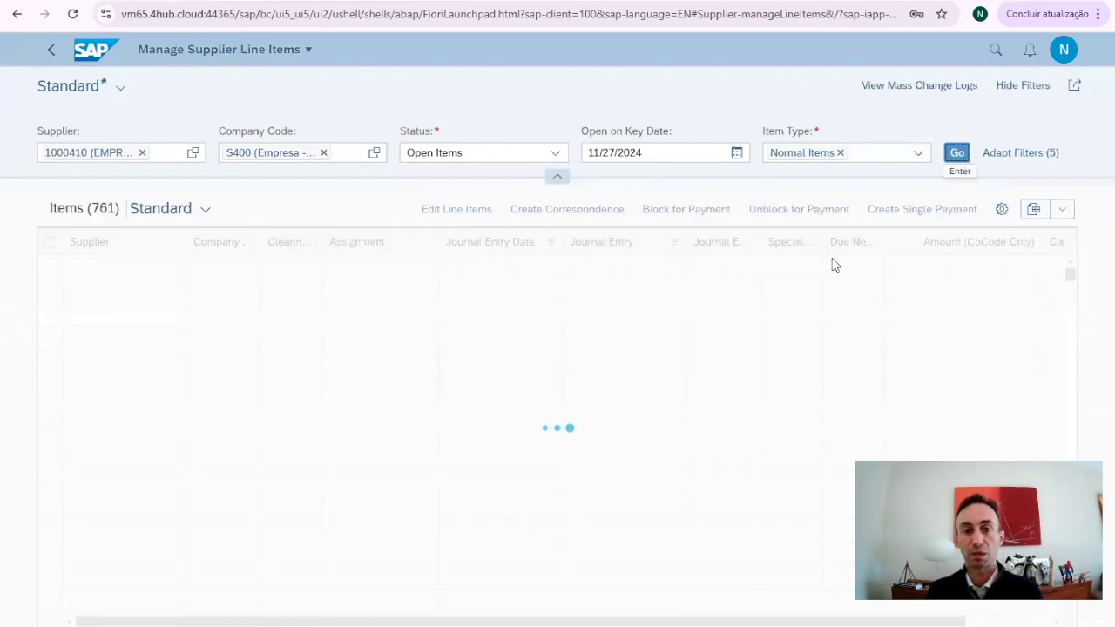
Set the status filter to All Items, rerun the search, and review the listed columns and the available item types.
left_click(554, 154)
left_click(487, 224)
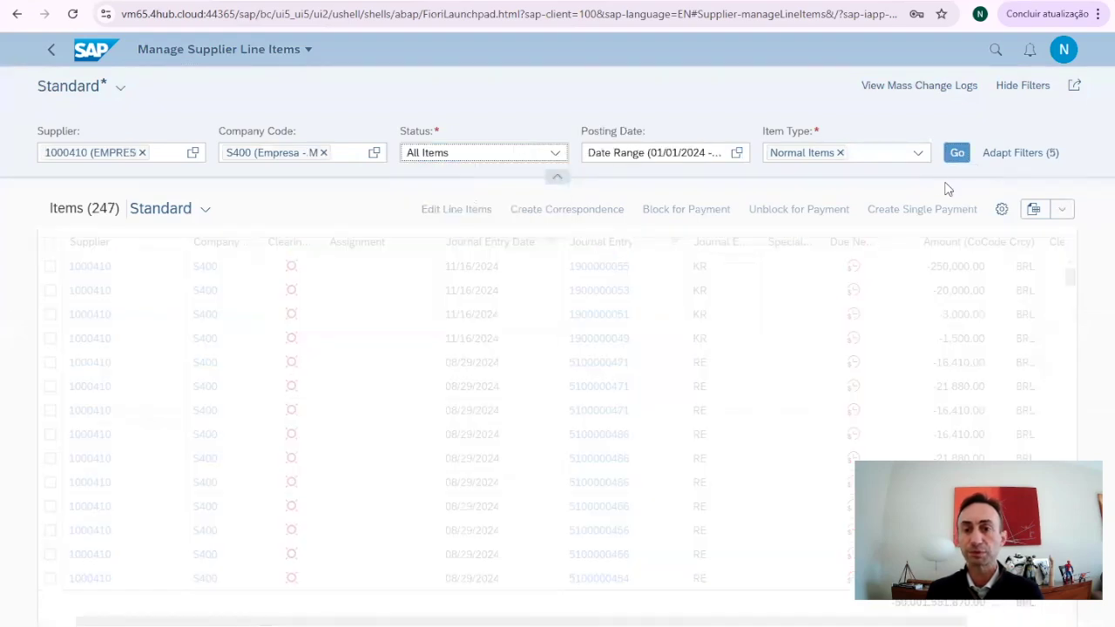
left_click(956, 152)
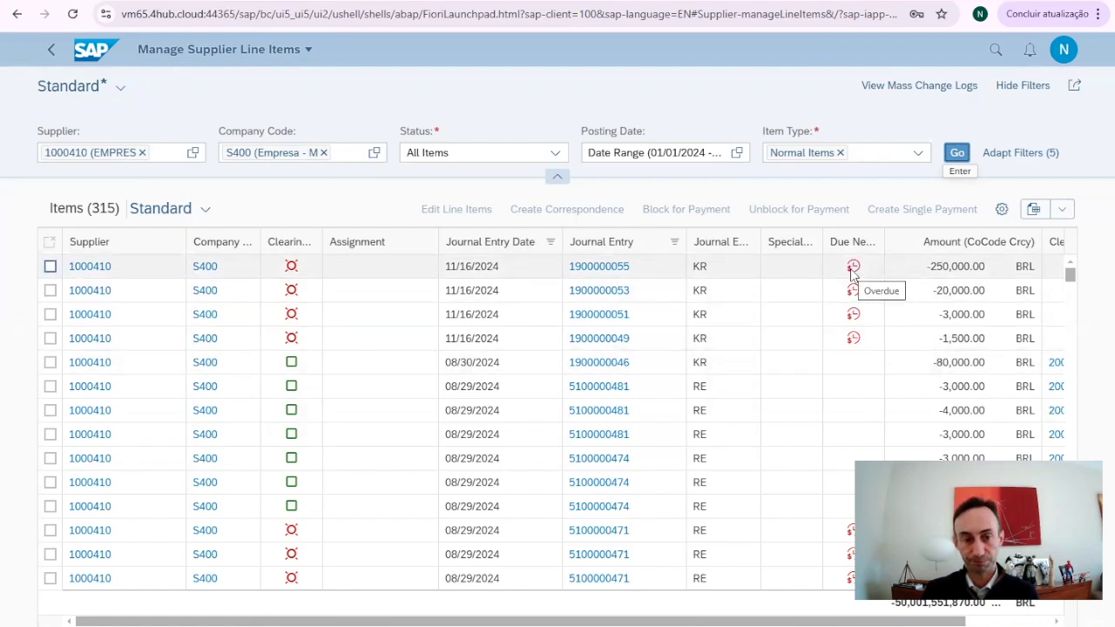
left_click_drag(650, 622, 734, 622)
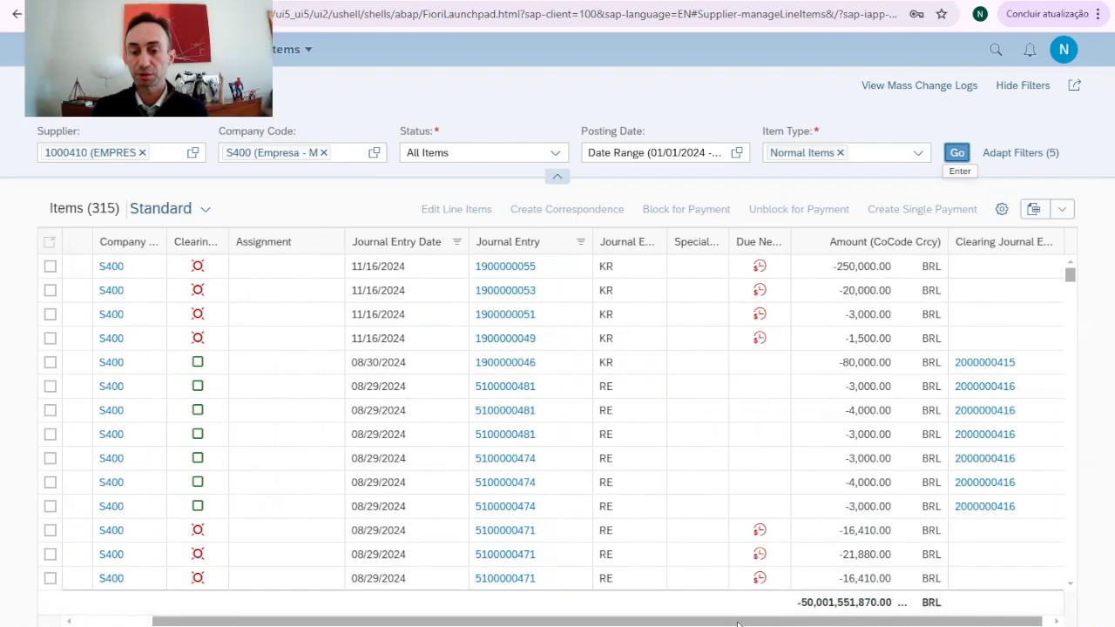
left_click_drag(856, 623, 647, 622)
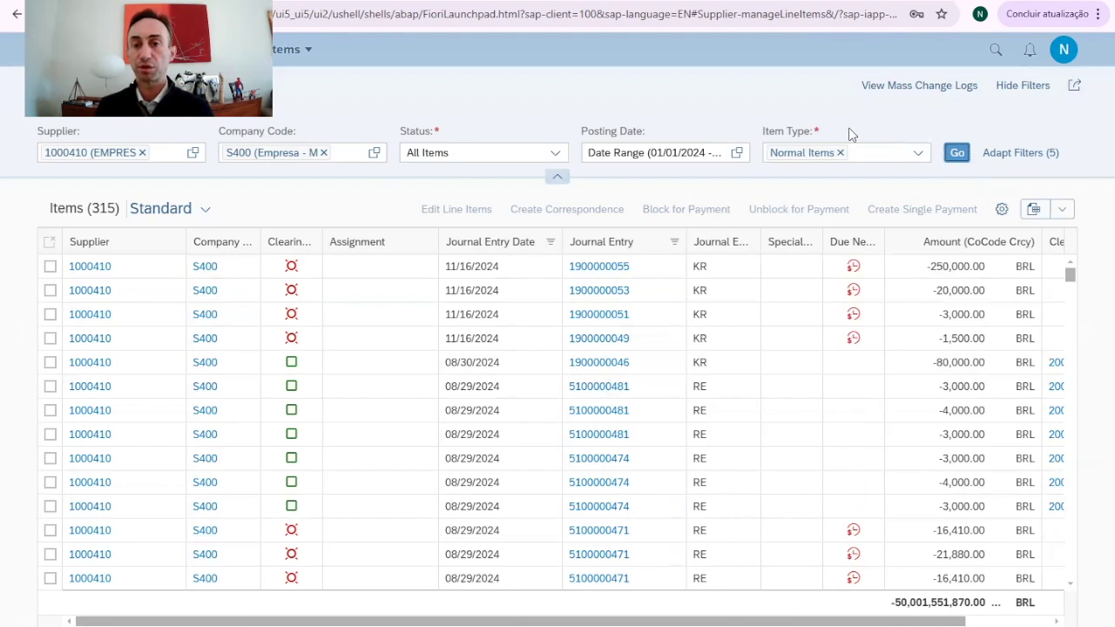
left_click(918, 153)
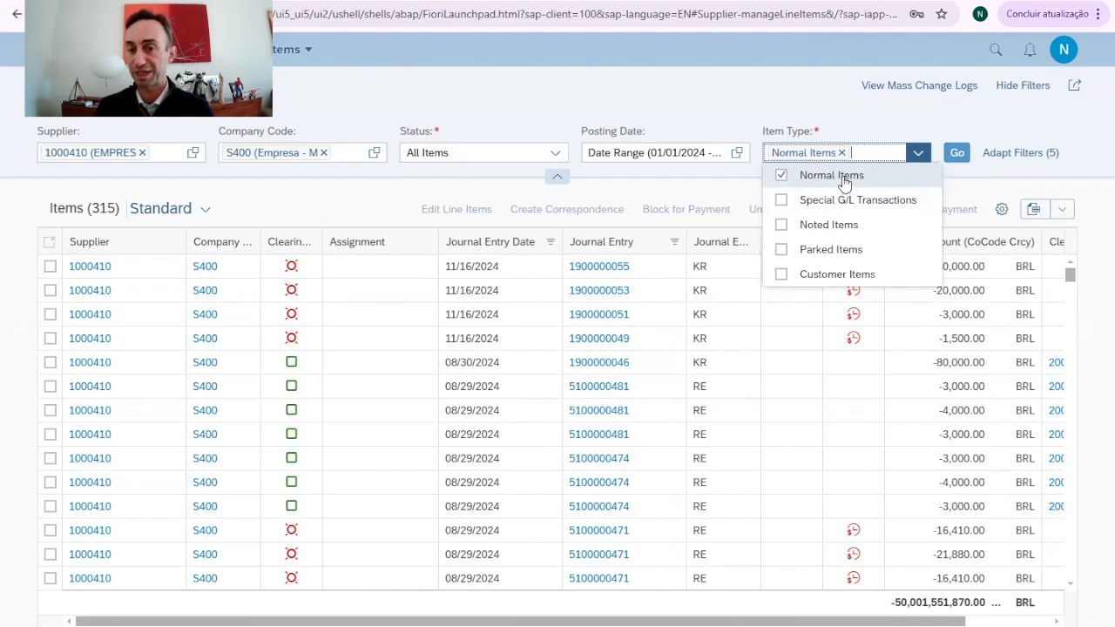
left_click(958, 182)
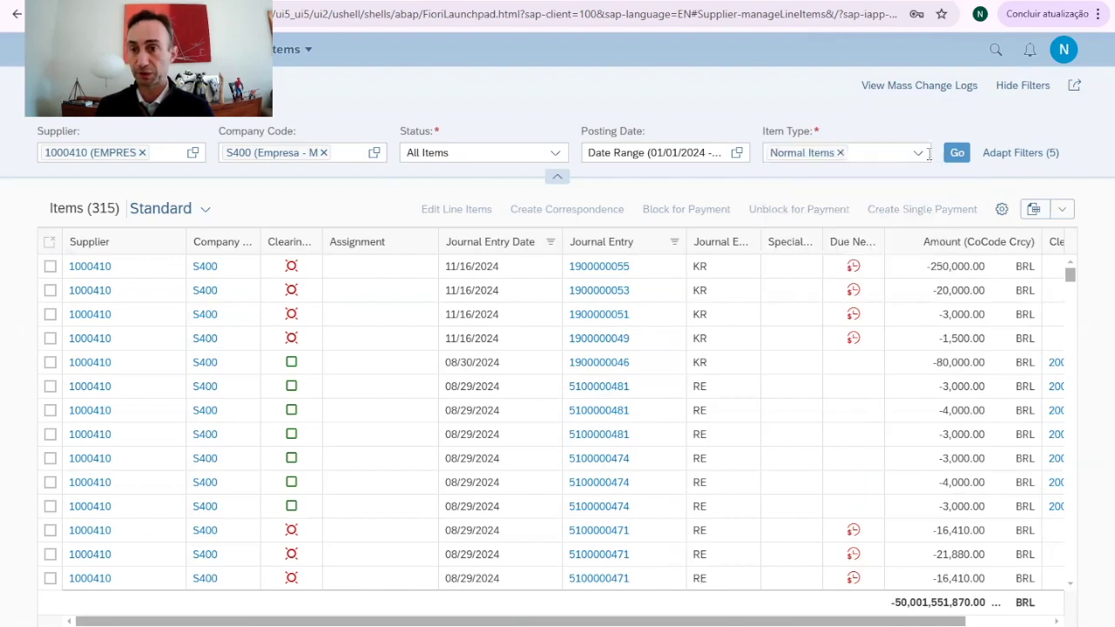
Add Account Type to the filter bar, rerun the search, and check which account types the new filter offers.
left_click(1012, 157)
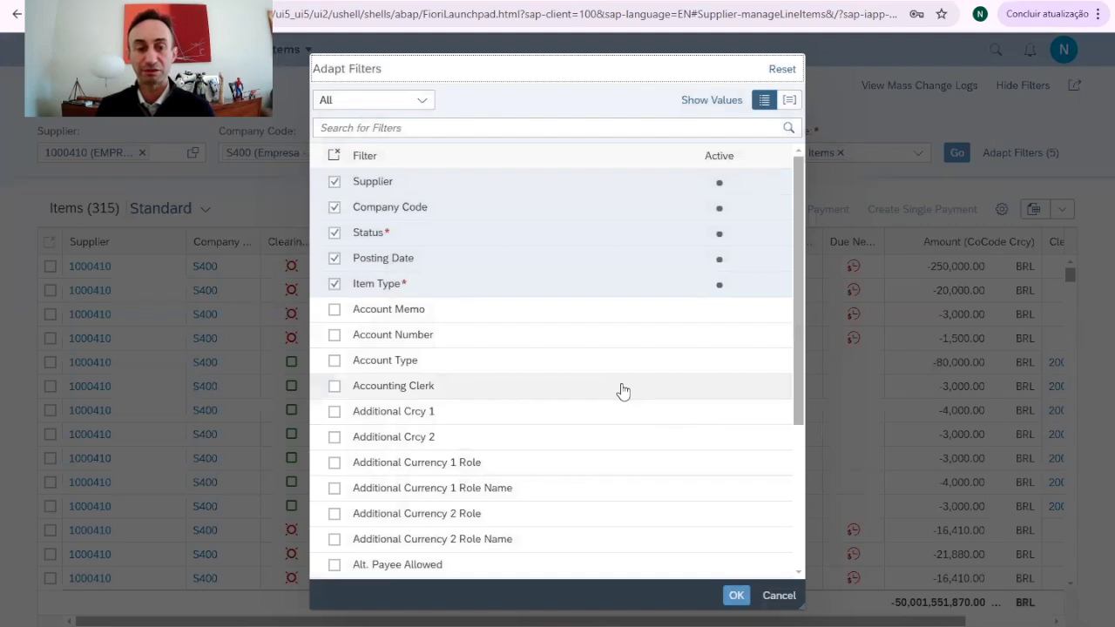
left_click(334, 365)
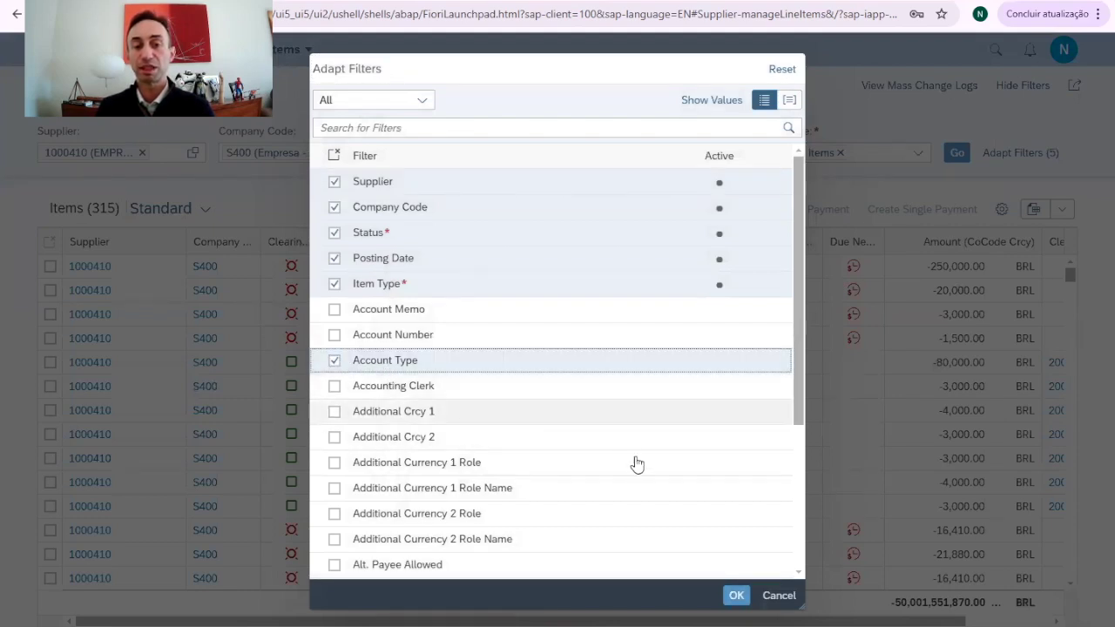
left_click(736, 595)
left_click(957, 193)
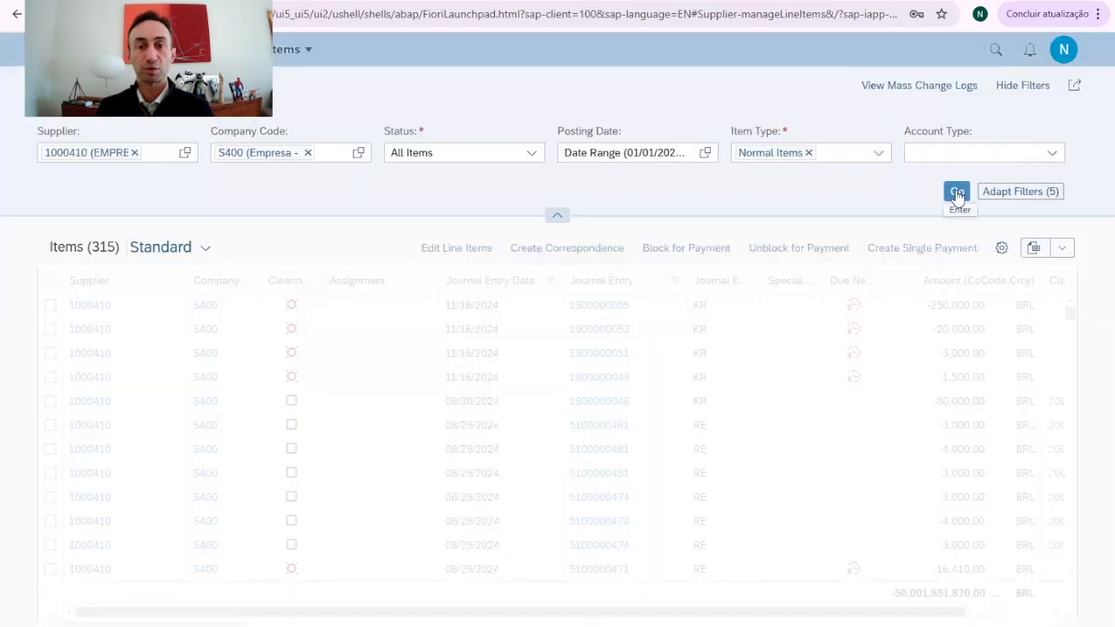
left_click(1052, 154)
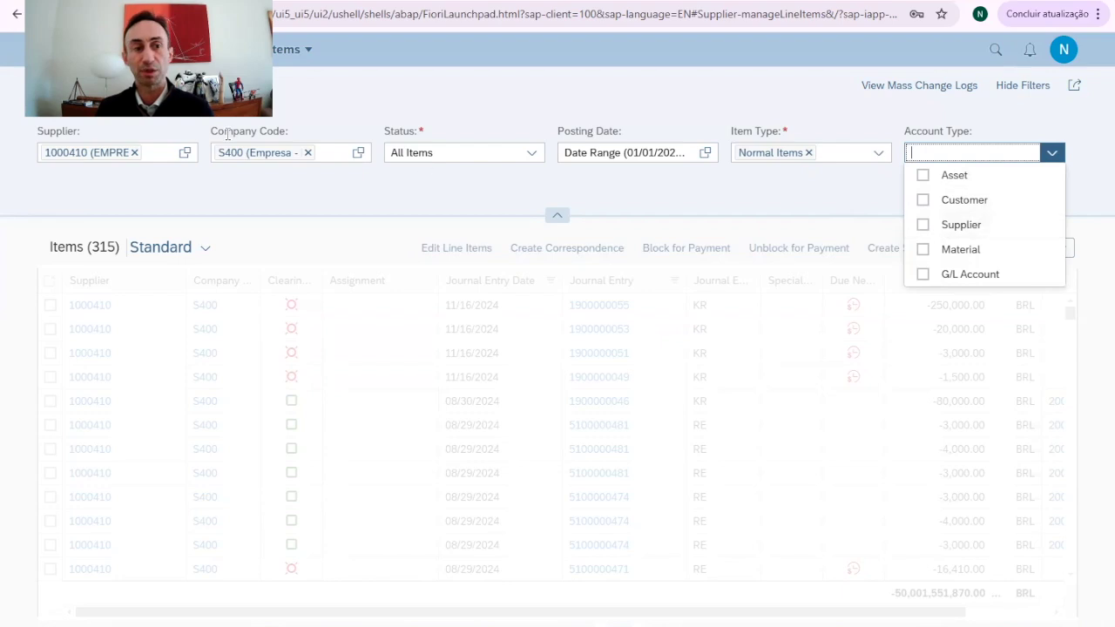
left_click(677, 197)
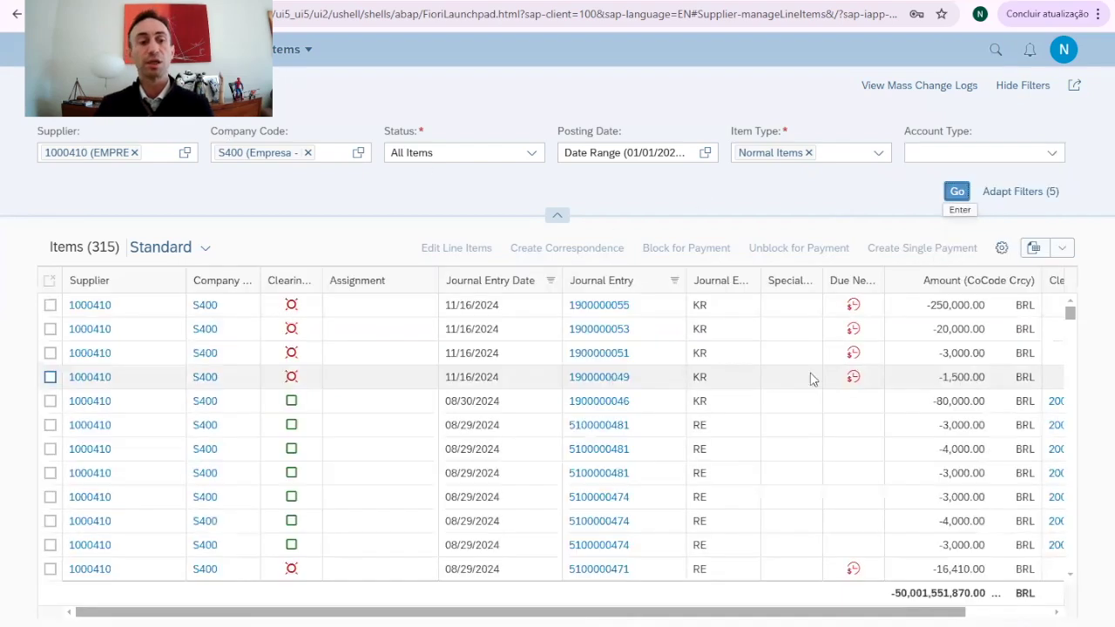
Open the supplier's fact sheet from the first line item, look through its sections, and return to the line items.
left_click(97, 307)
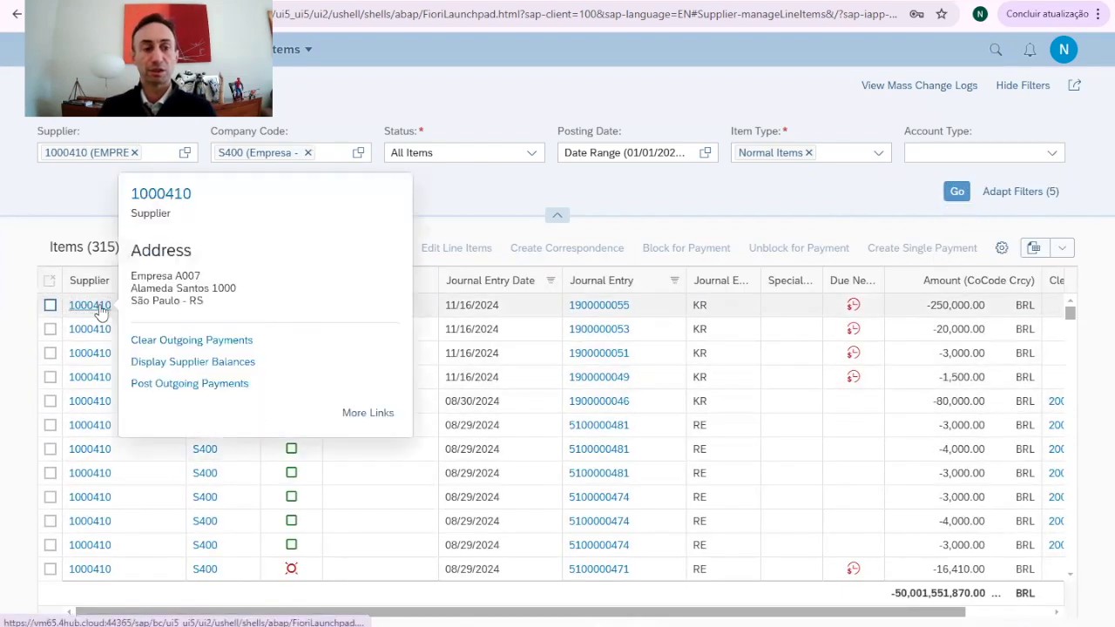
left_click(162, 195)
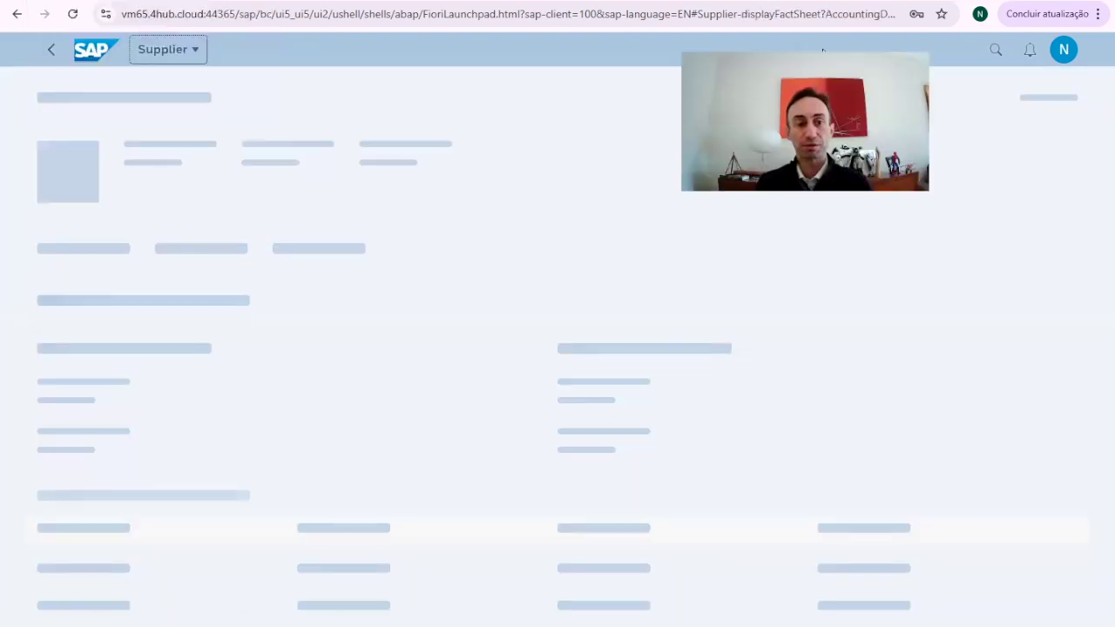
left_click(199, 237)
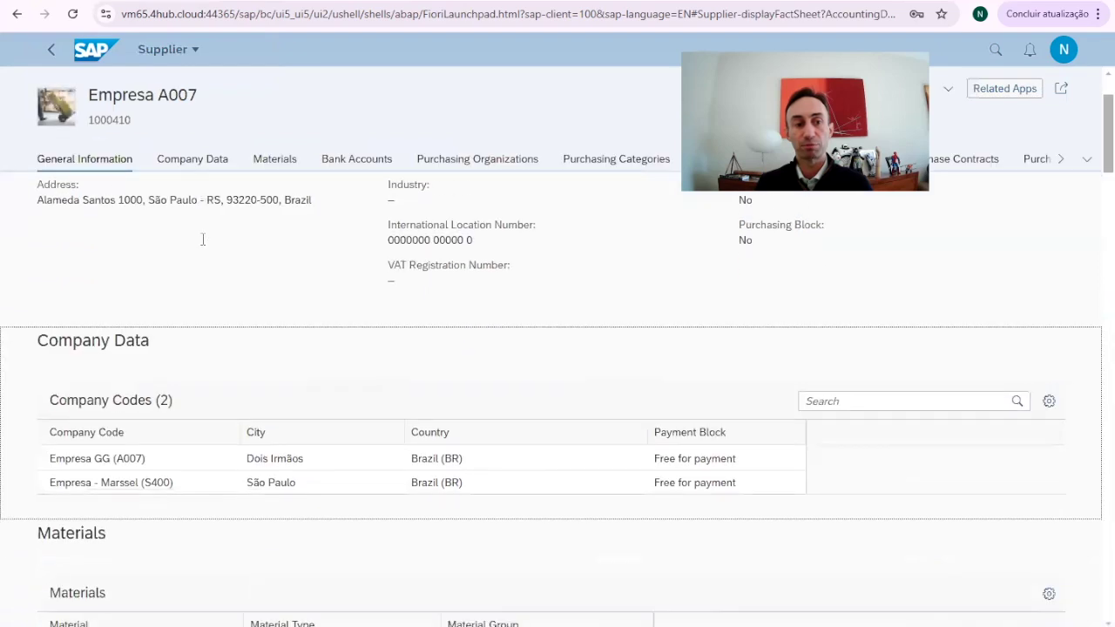
scroll(456, 485, "down", 7)
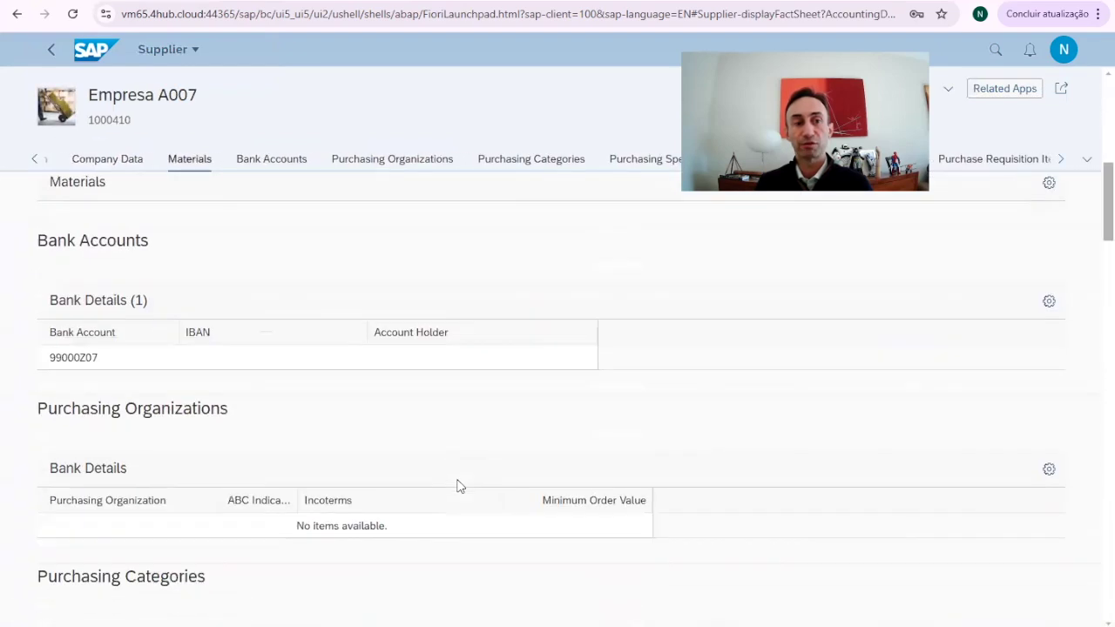
scroll(455, 485, "down", 8)
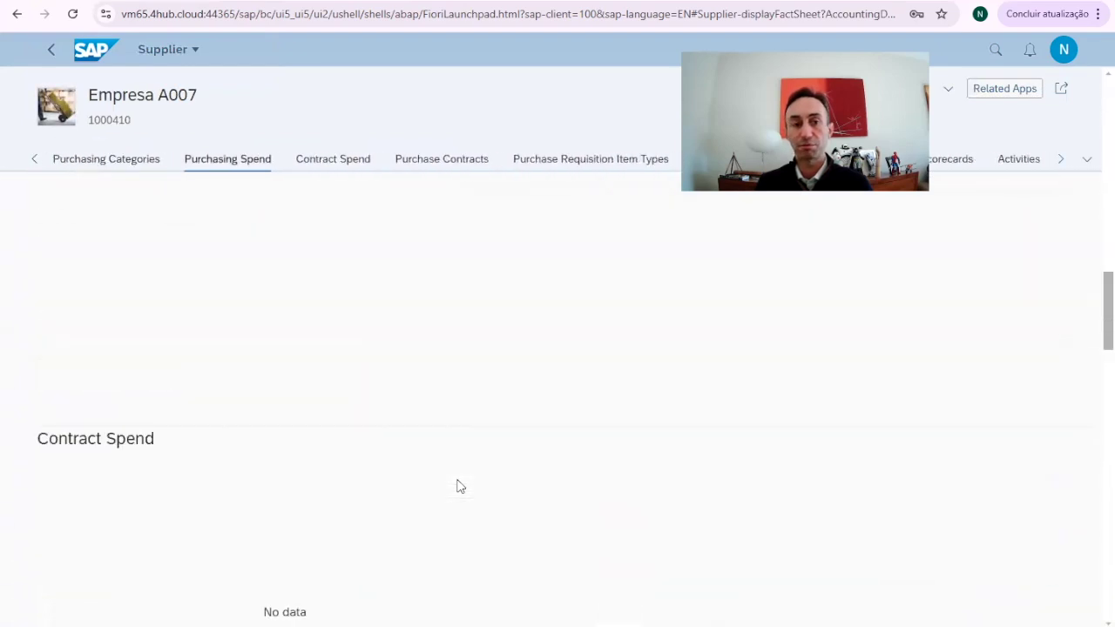
left_click(50, 51)
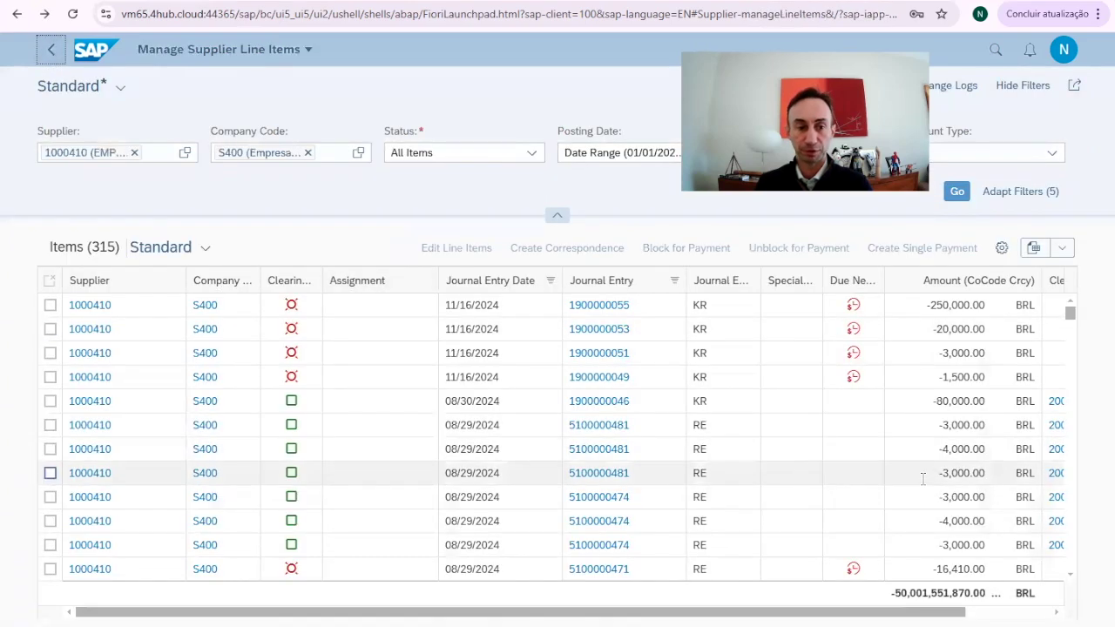
Add the Account Number and Account Type columns to the line items table.
left_click(1001, 248)
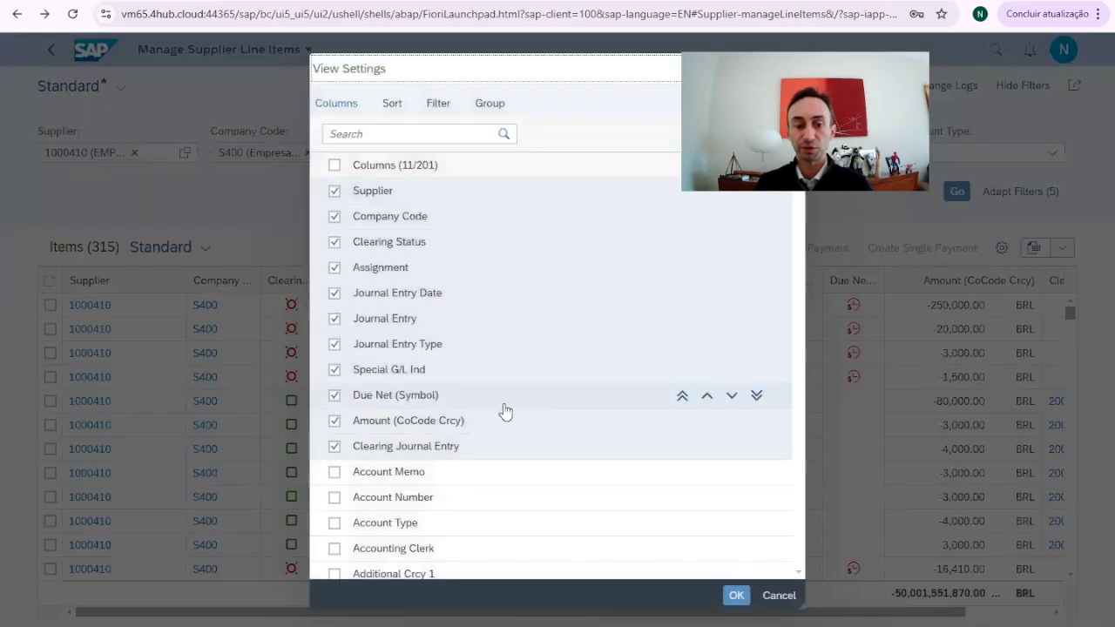
scroll(501, 409, "down", 2)
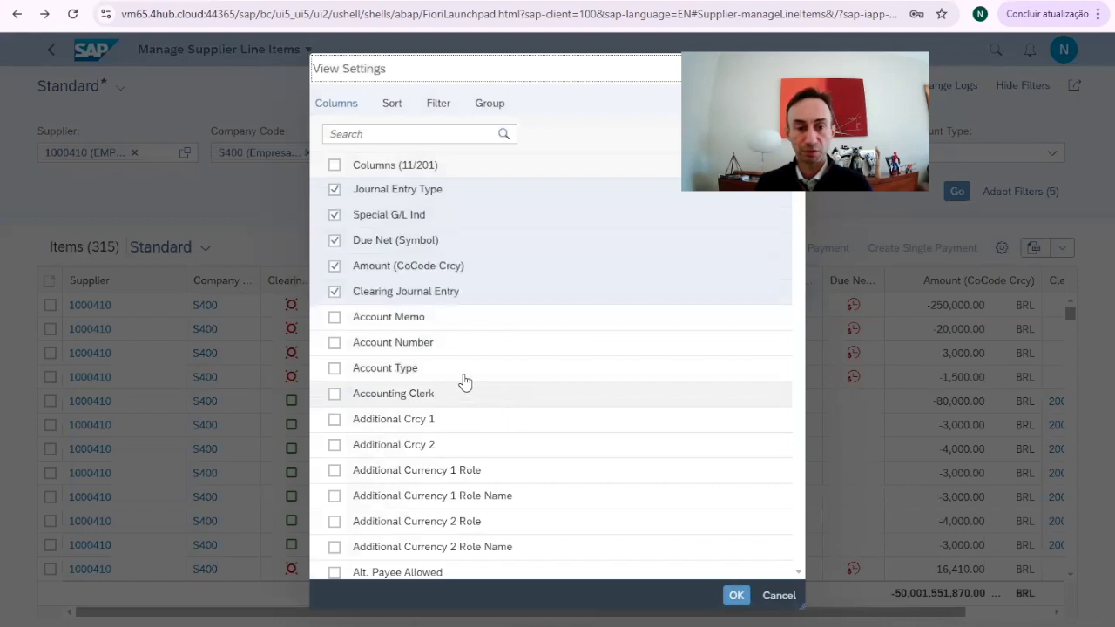
left_click(334, 344)
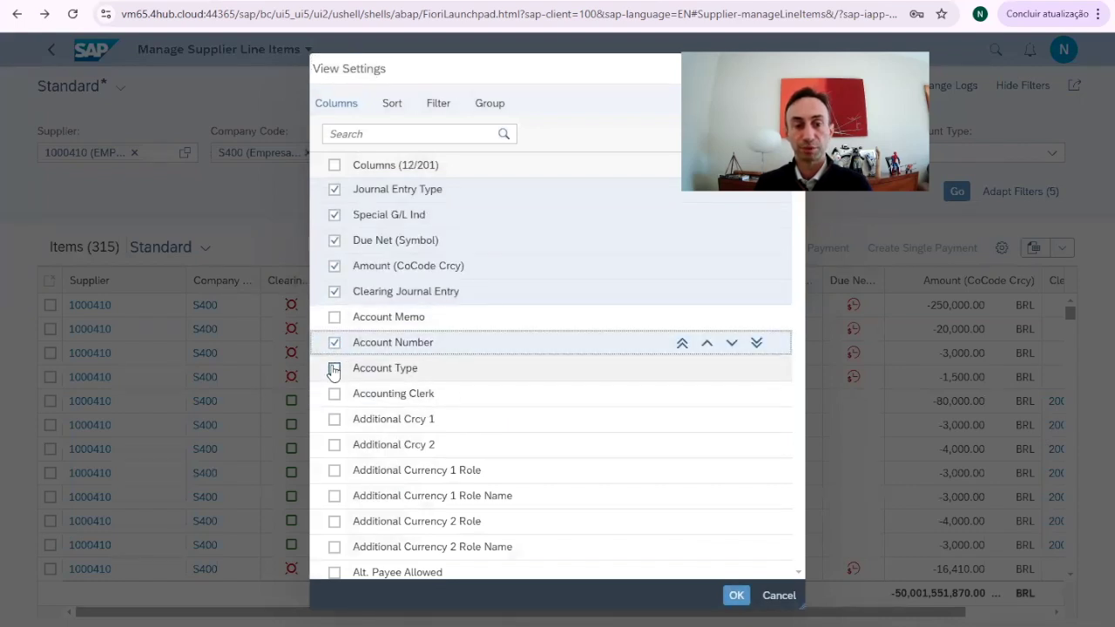
left_click(334, 368)
left_click(736, 595)
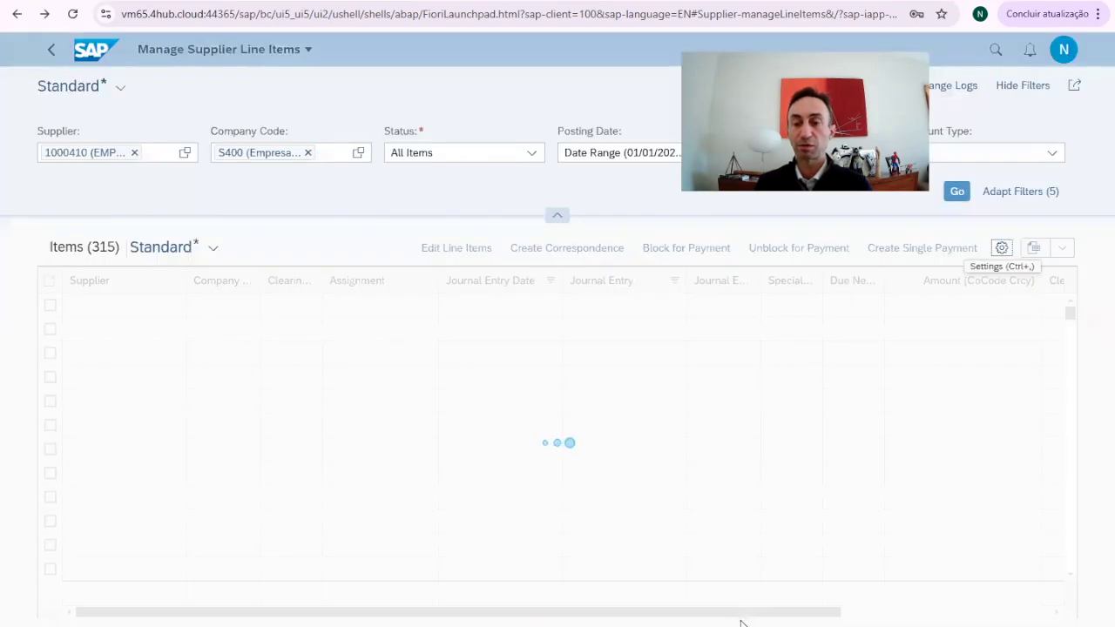
Move the Account Number column between Assignment and Journal Entry Date.
left_click_drag(707, 613, 1003, 623)
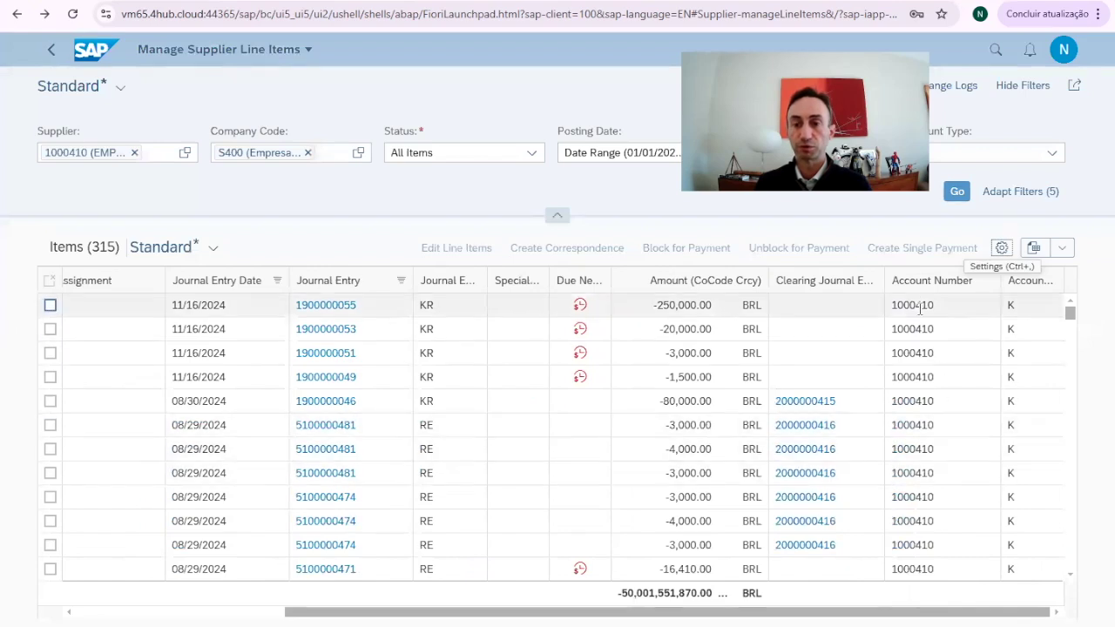
left_click(917, 280)
left_click_drag(936, 280, 174, 318)
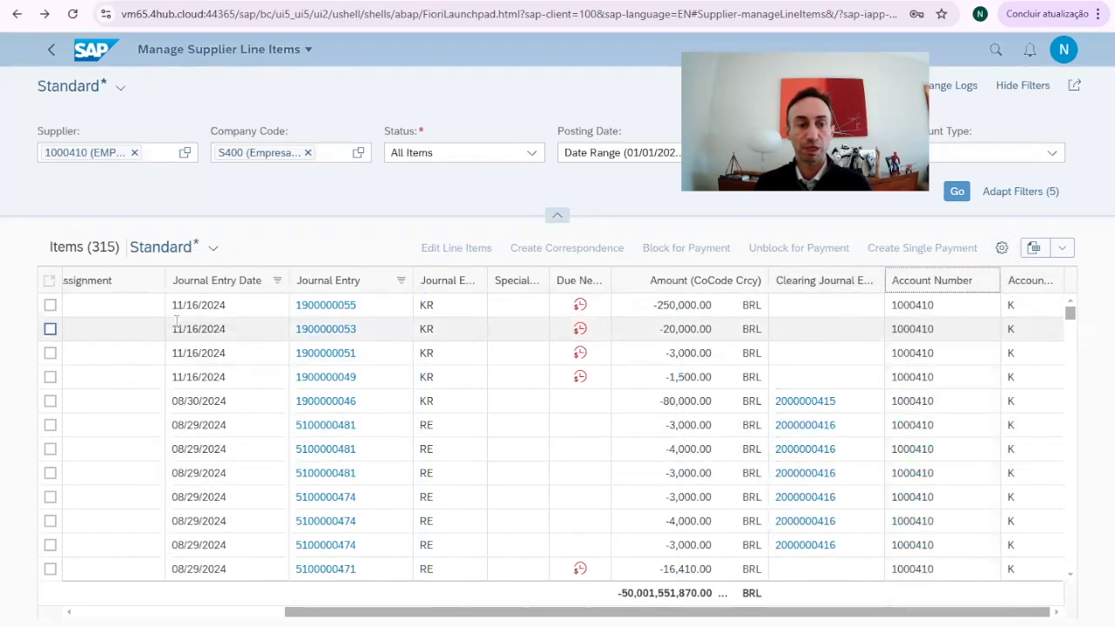
left_click_drag(427, 614, 186, 605)
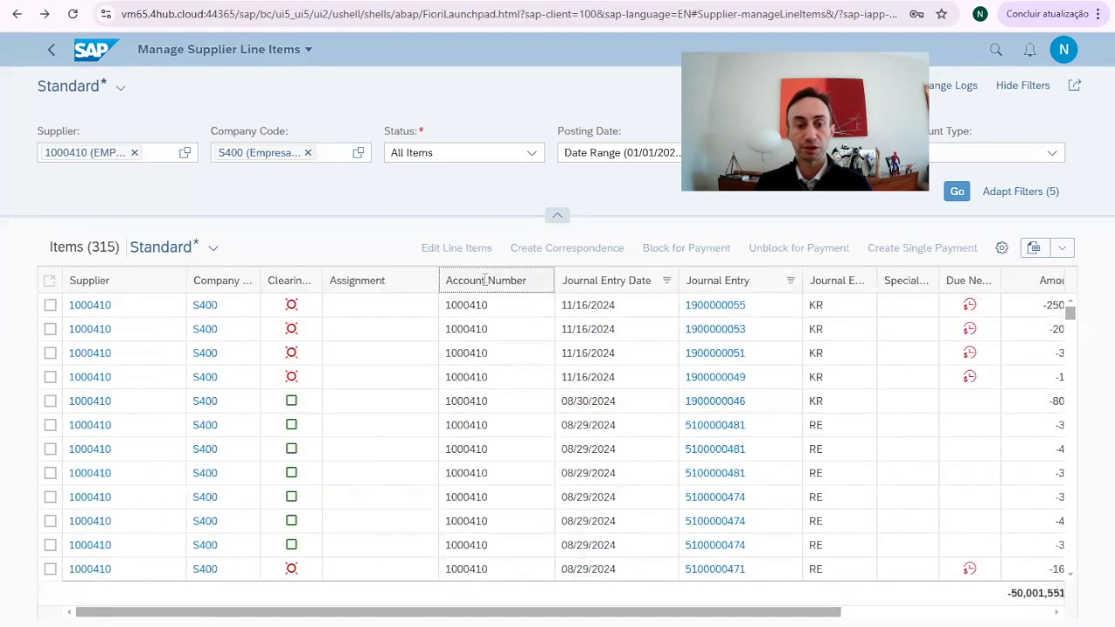
Check the sorting, filtering and grouping options of the Account Type column without applying any.
scroll(485, 287, "right", 5)
left_click(1039, 281)
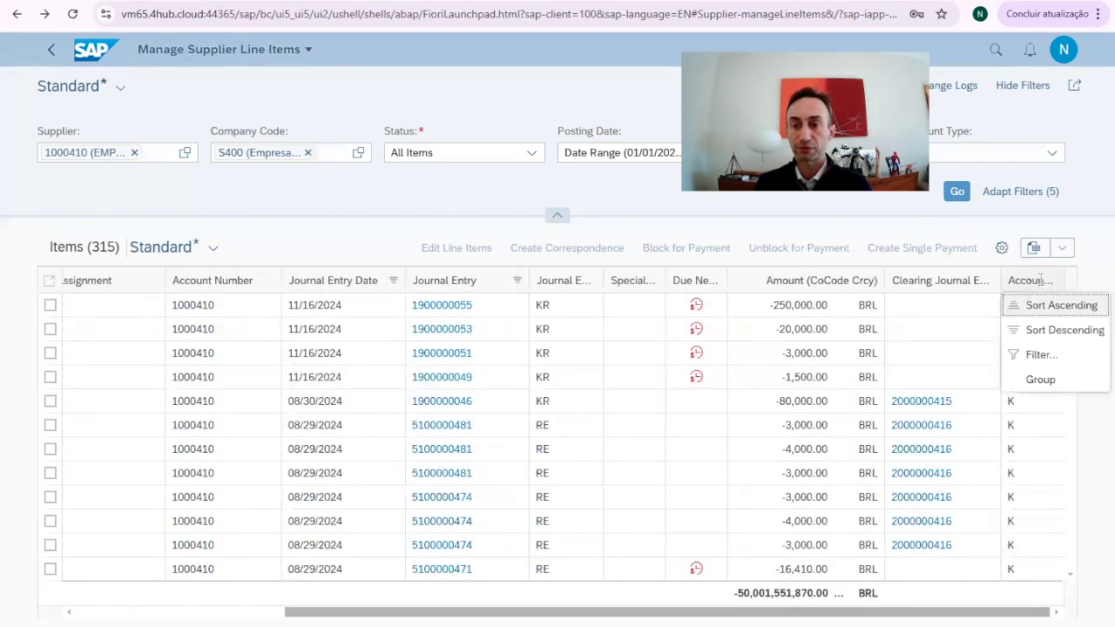
left_click(1032, 424)
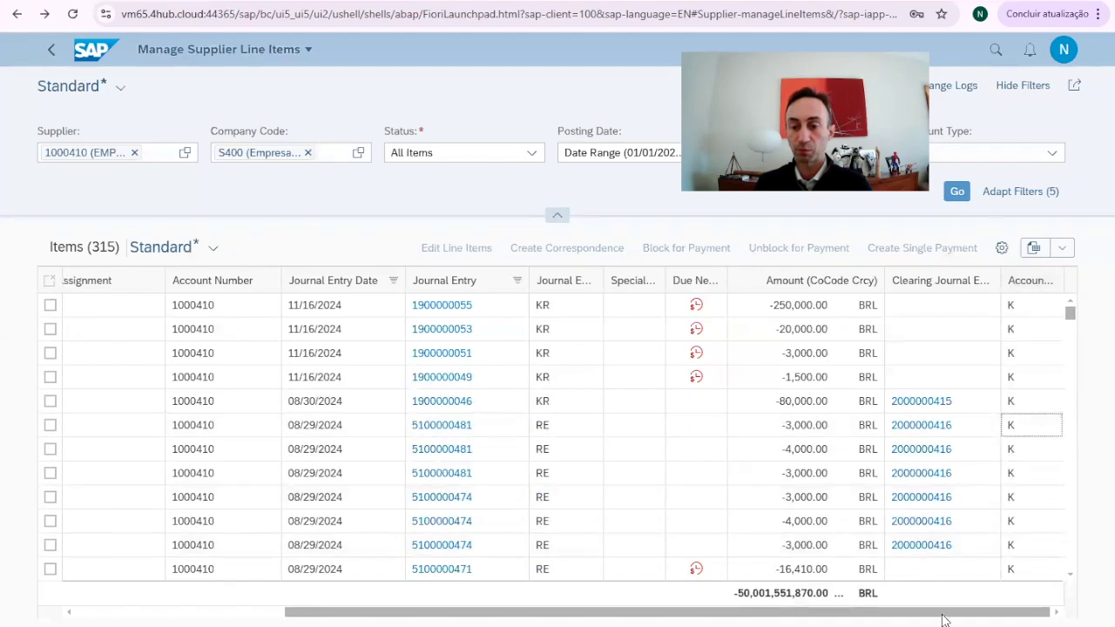
left_click_drag(934, 617, 596, 616)
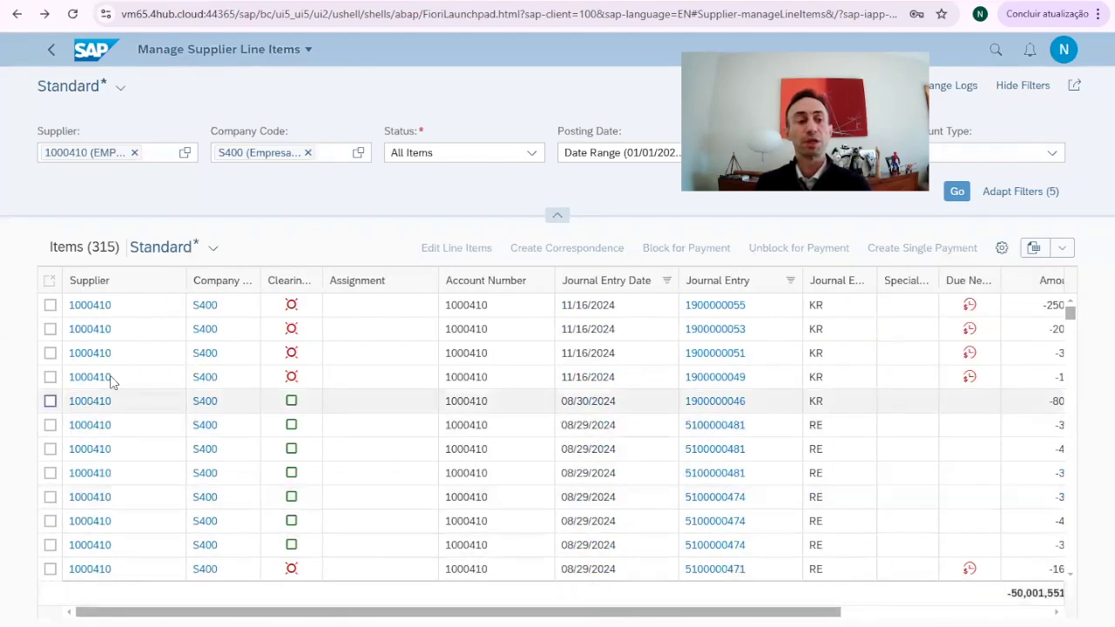
Review the full list of related app links for the supplier in the first line item, keeping the current selection.
left_click(78, 304)
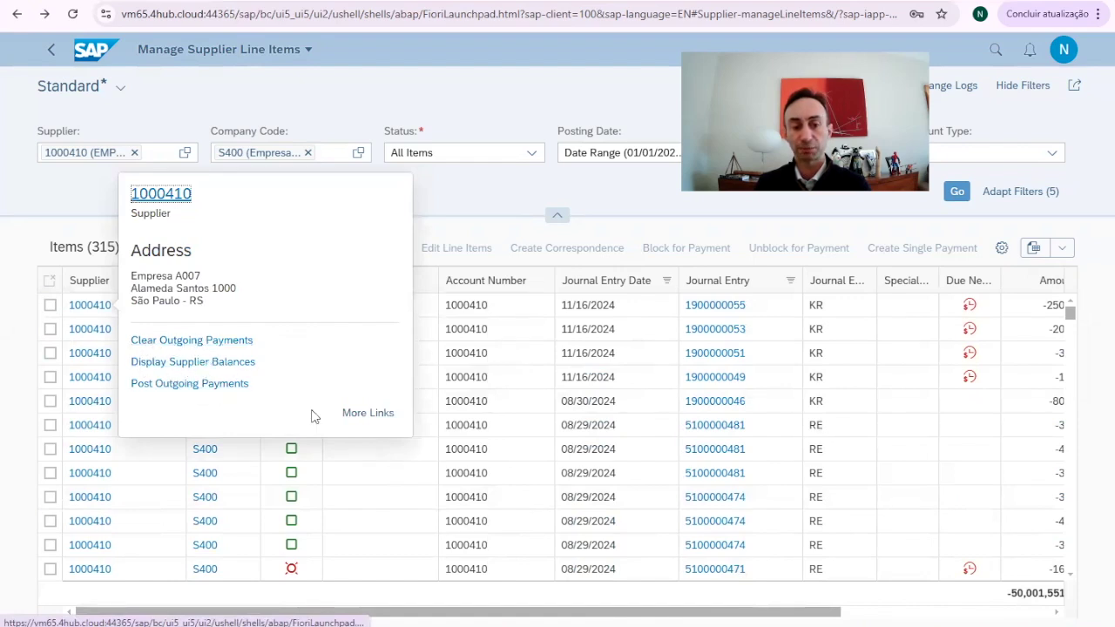
left_click(346, 418)
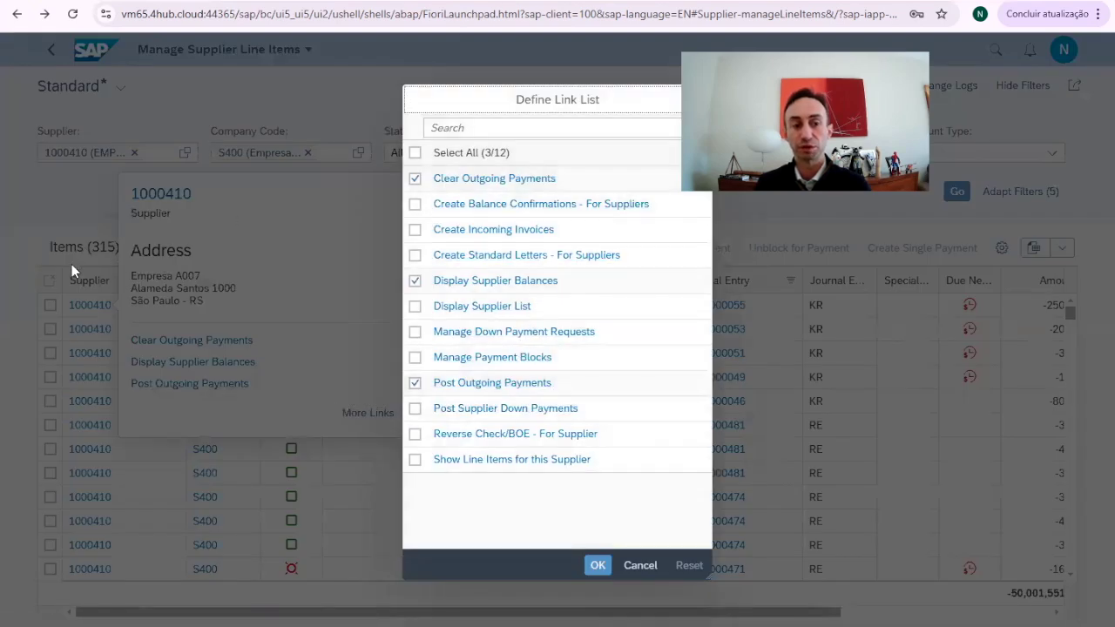
left_click(597, 565)
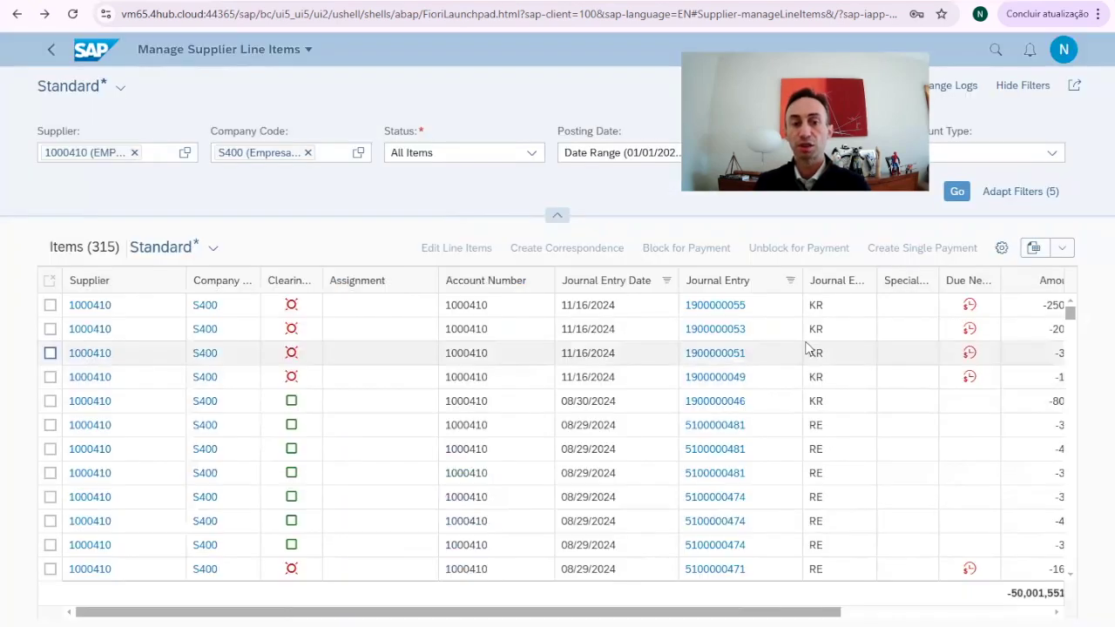
Open the first line item's journal entry in Manage Journal Entries and examine its item details, including the functional currency amount.
left_click(725, 307)
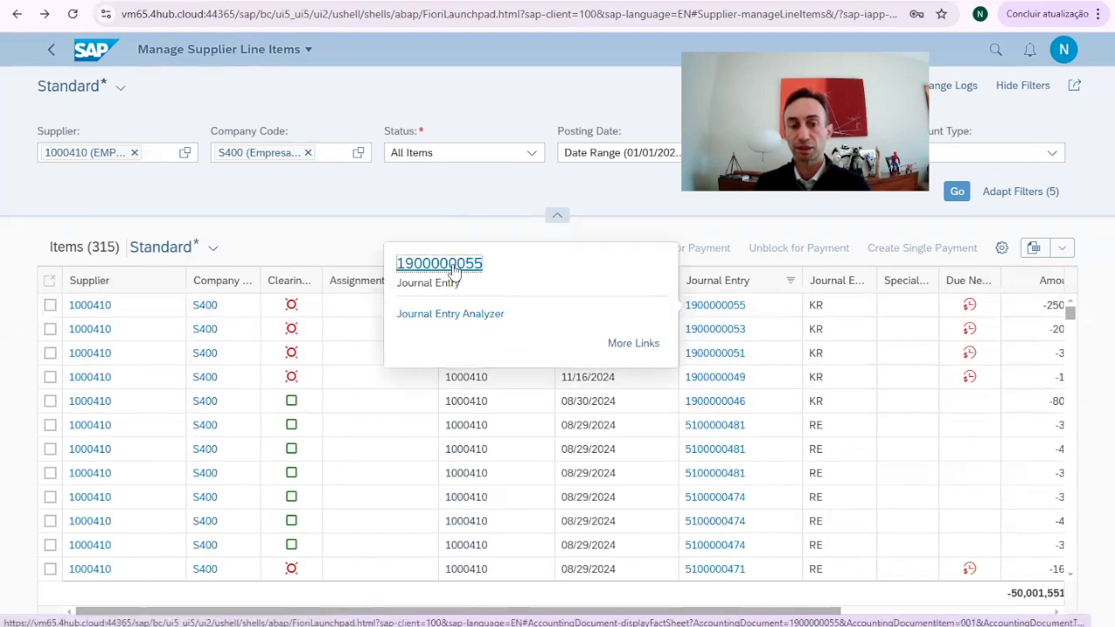
left_click(452, 265)
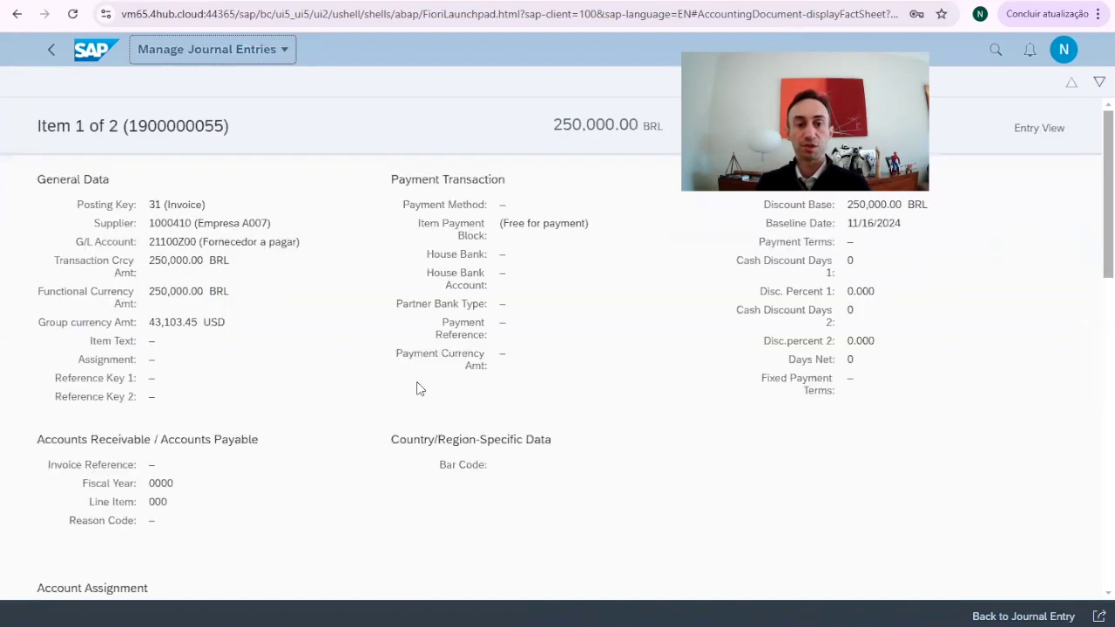
scroll(416, 388, "down", 7)
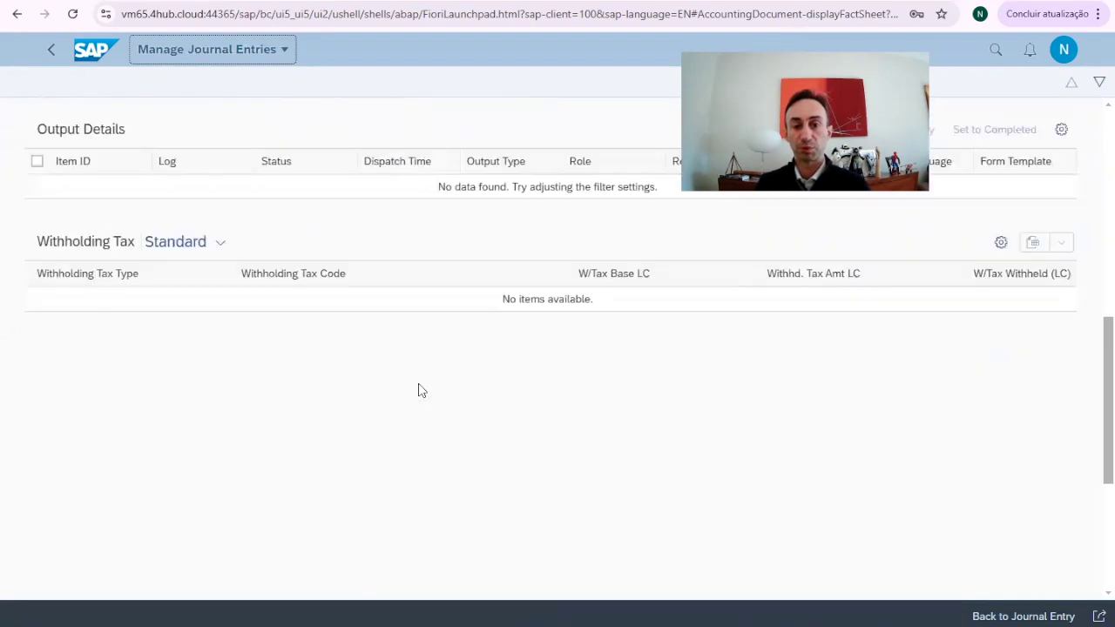
scroll(418, 391, "up", 7)
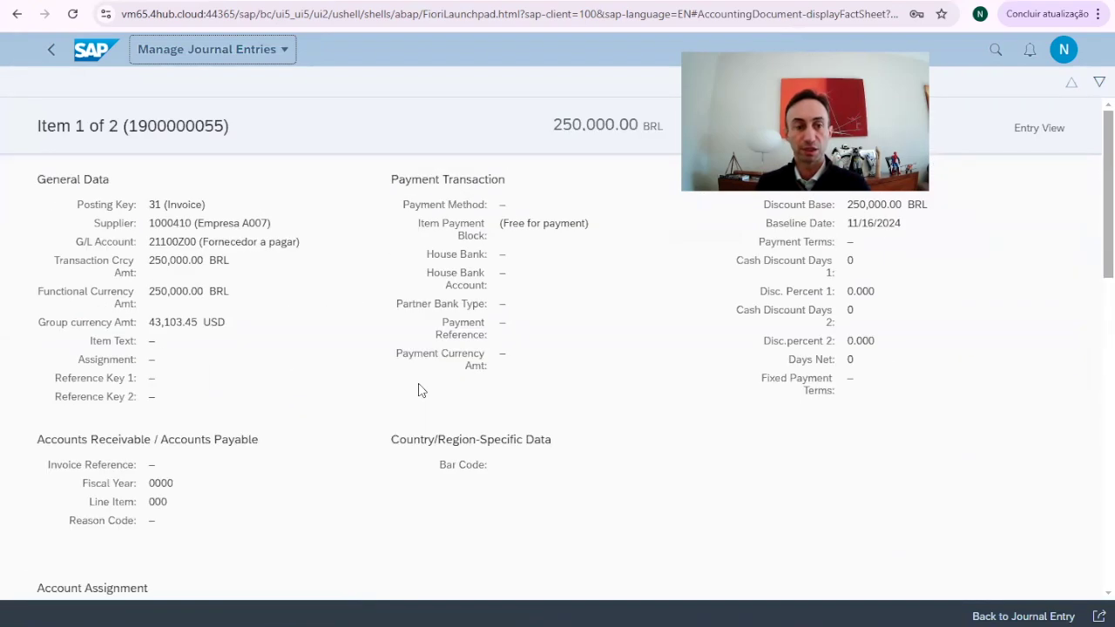
left_click_drag(227, 293, 150, 292)
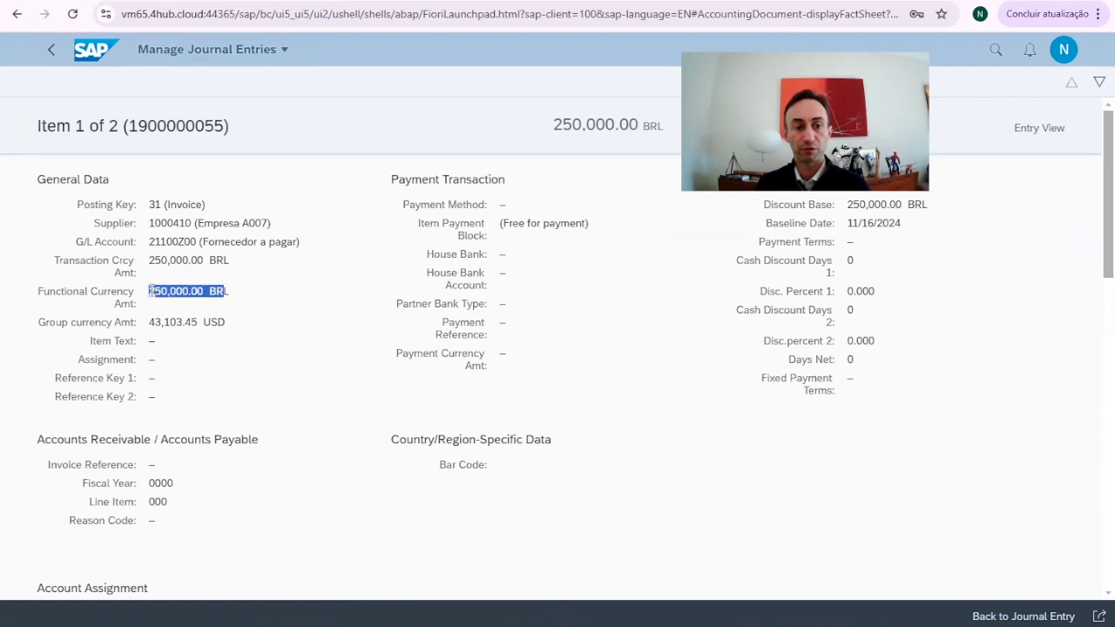
Switch to the vendor line item display in SAP GUI and open the KZ line item dated 05/03/2024.
left_click(290, 326)
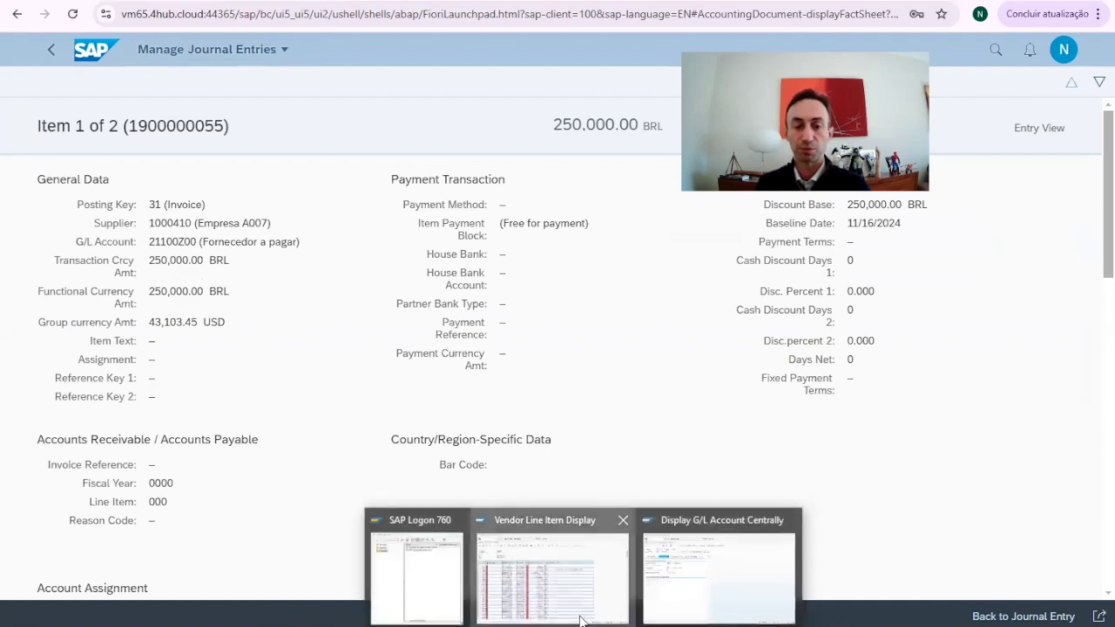
left_click(582, 618)
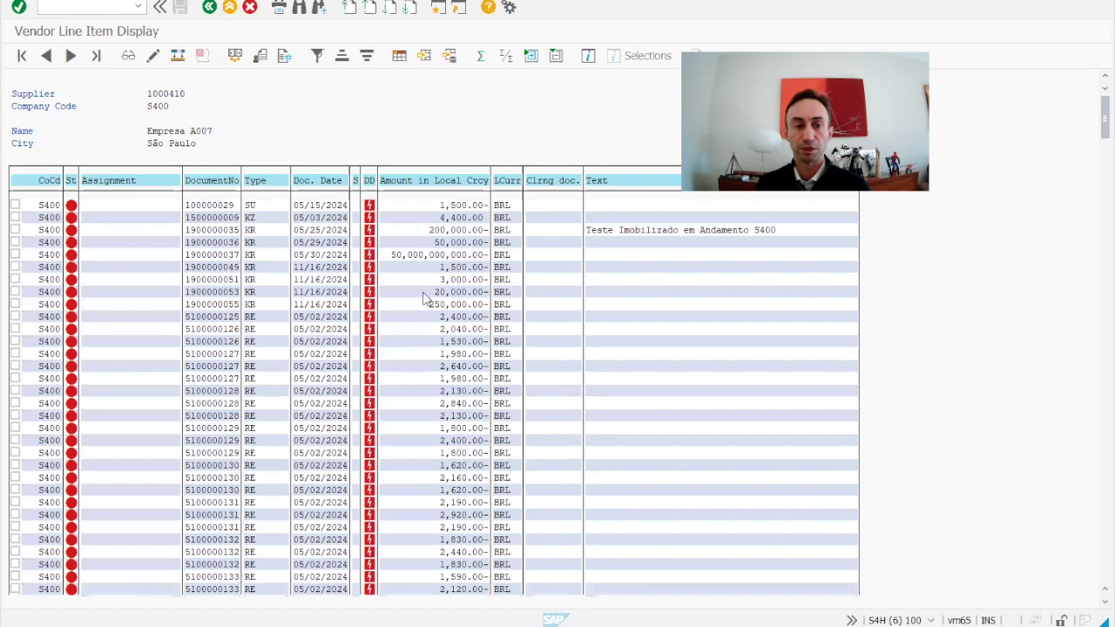
double_click(209, 218)
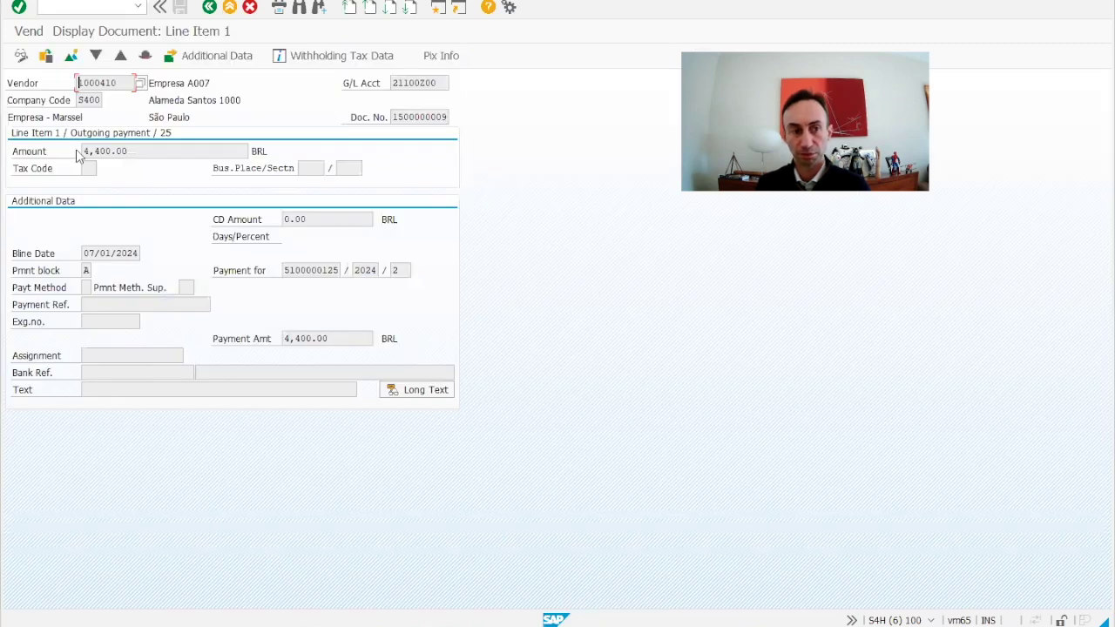
Display the vendor's master record from the line item with the Address and Control general data, and leave it after reviewing.
double_click(99, 84)
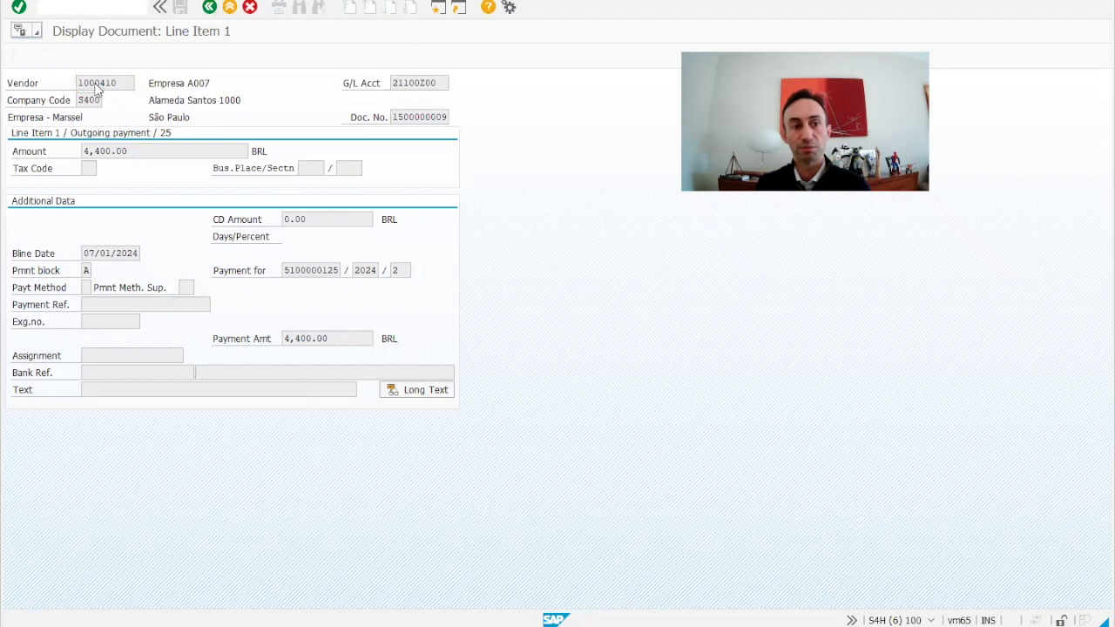
left_click(17, 185)
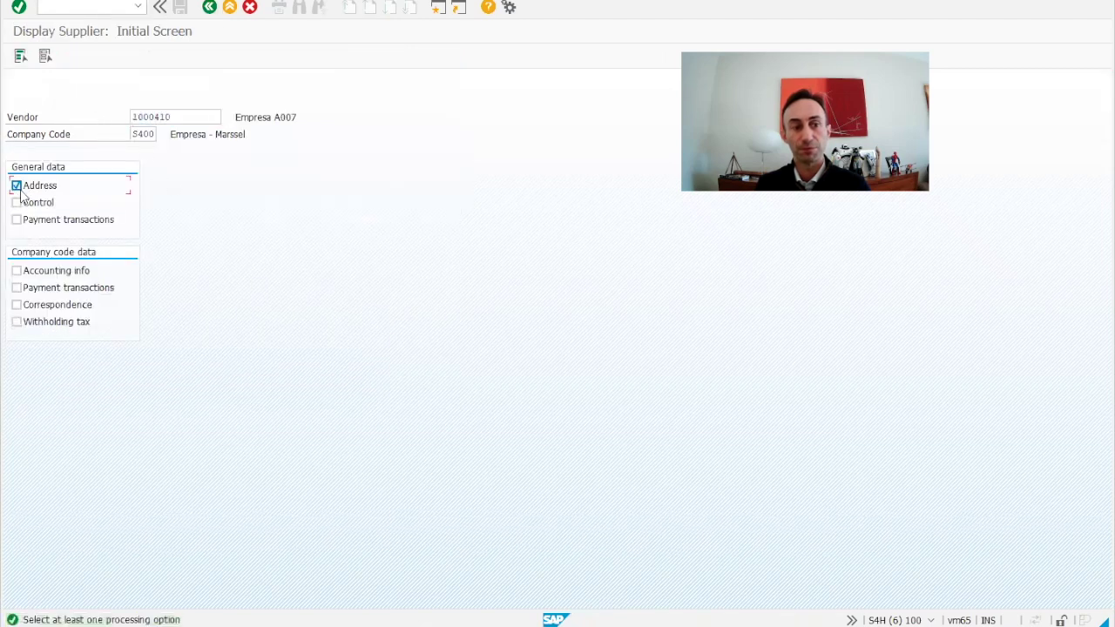
left_click(17, 202)
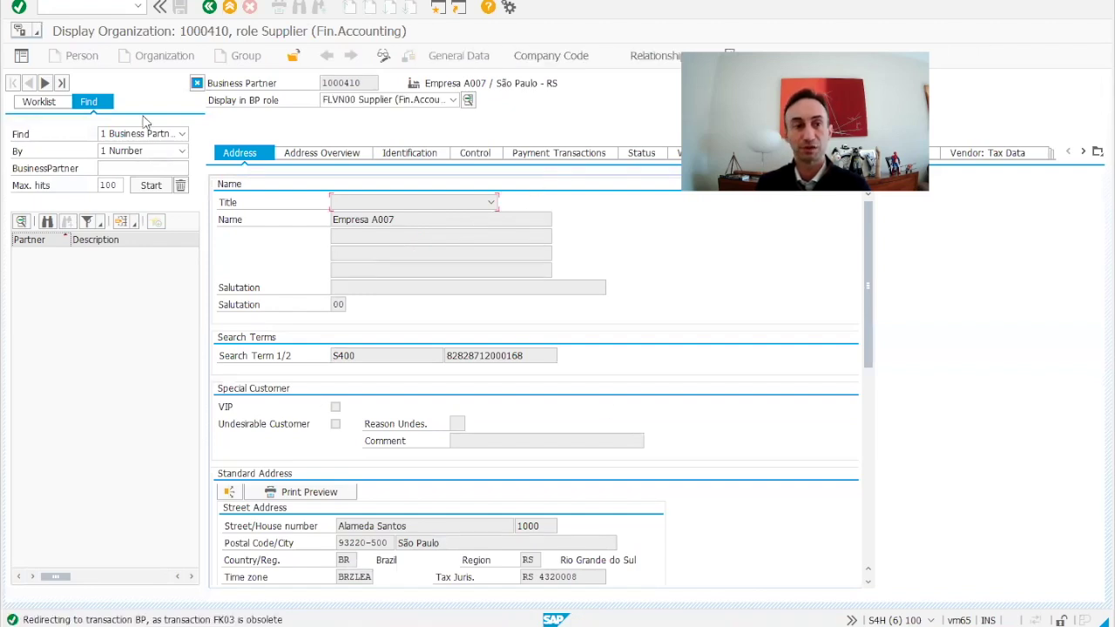
left_click(207, 8)
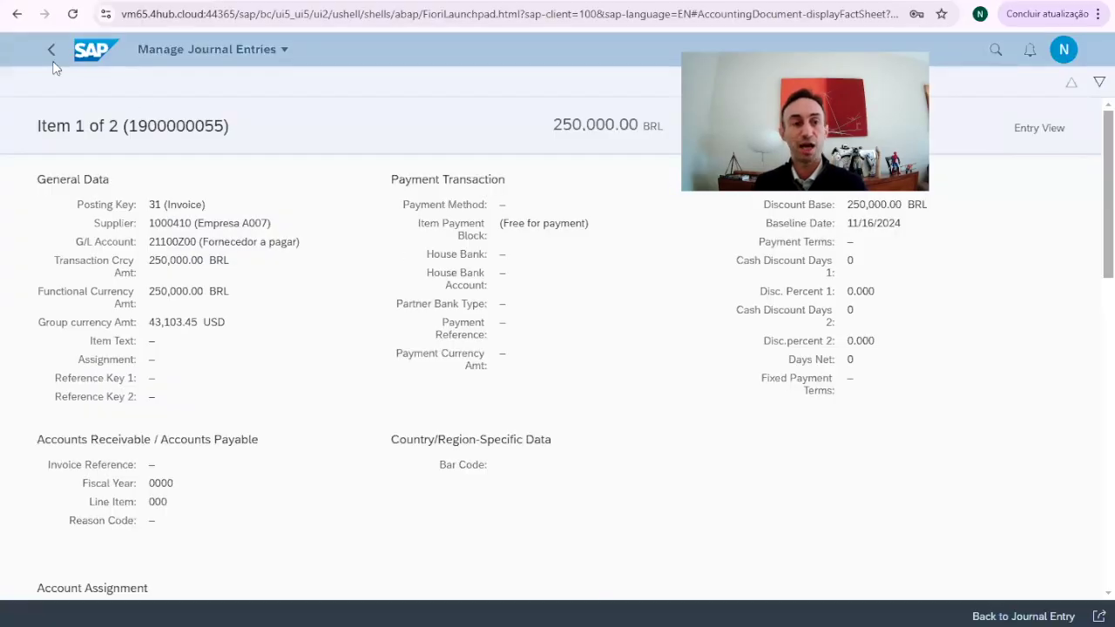
Return to Manage Supplier Line Items in the browser and examine the listed items and their columns, including the company code currency amounts.
left_click(51, 50)
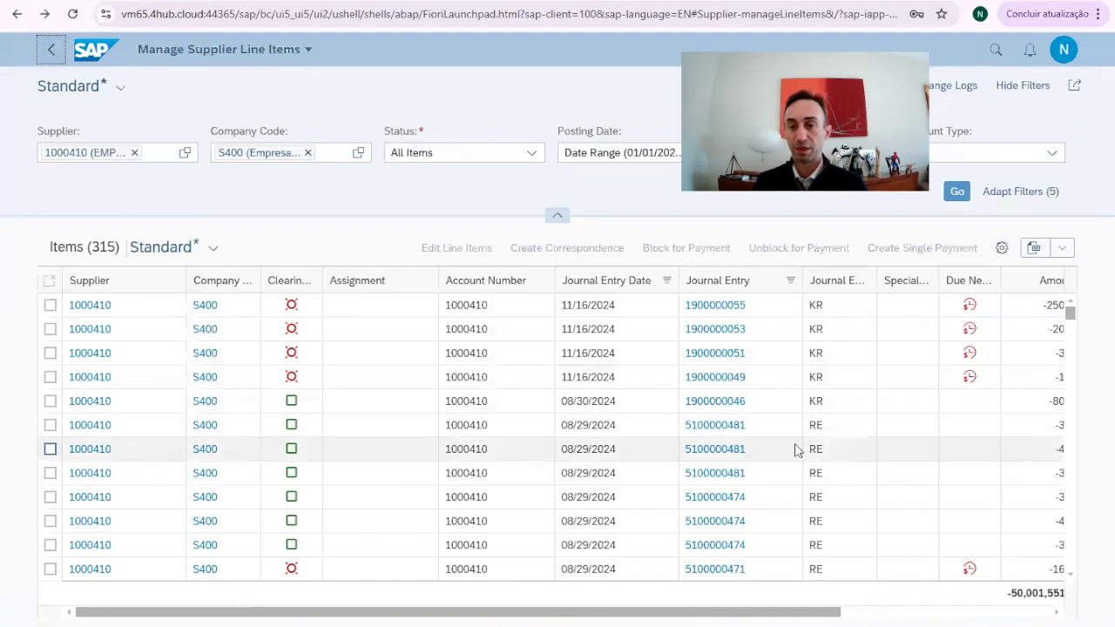
scroll(795, 448, "down", 5)
scroll(808, 435, "up", 5)
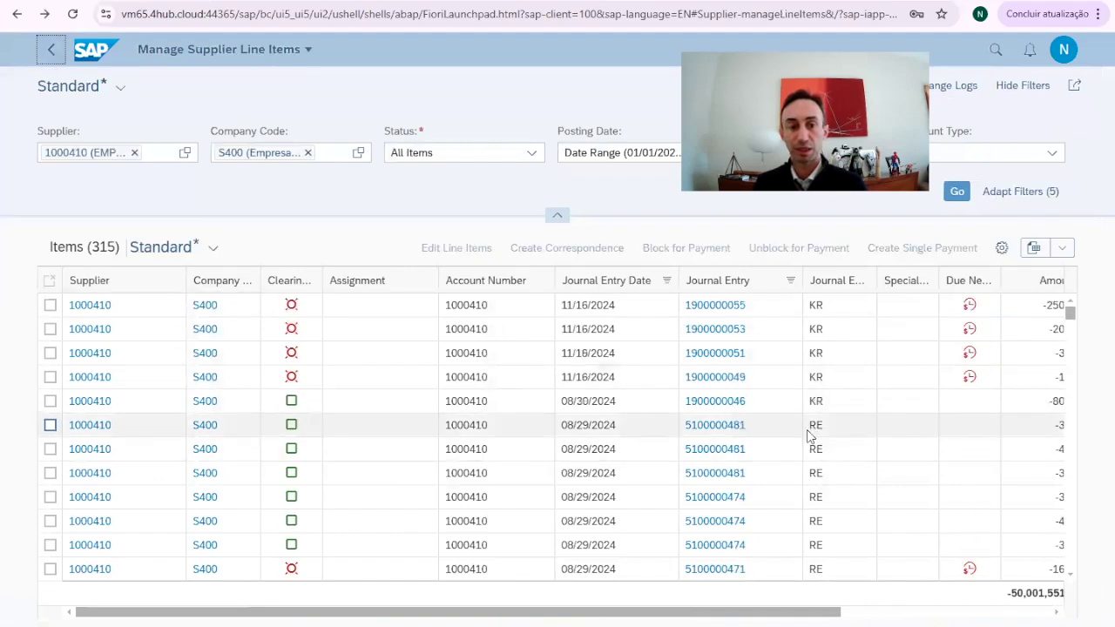
scroll(808, 435, "down", 15)
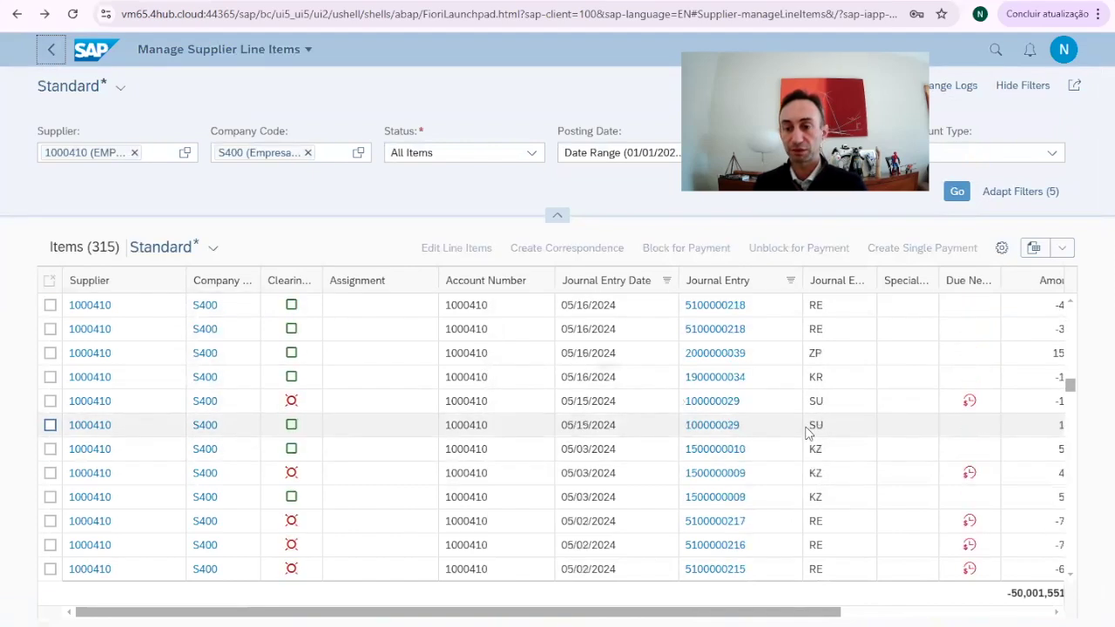
scroll(808, 435, "down", 5)
left_click_drag(778, 612, 925, 479)
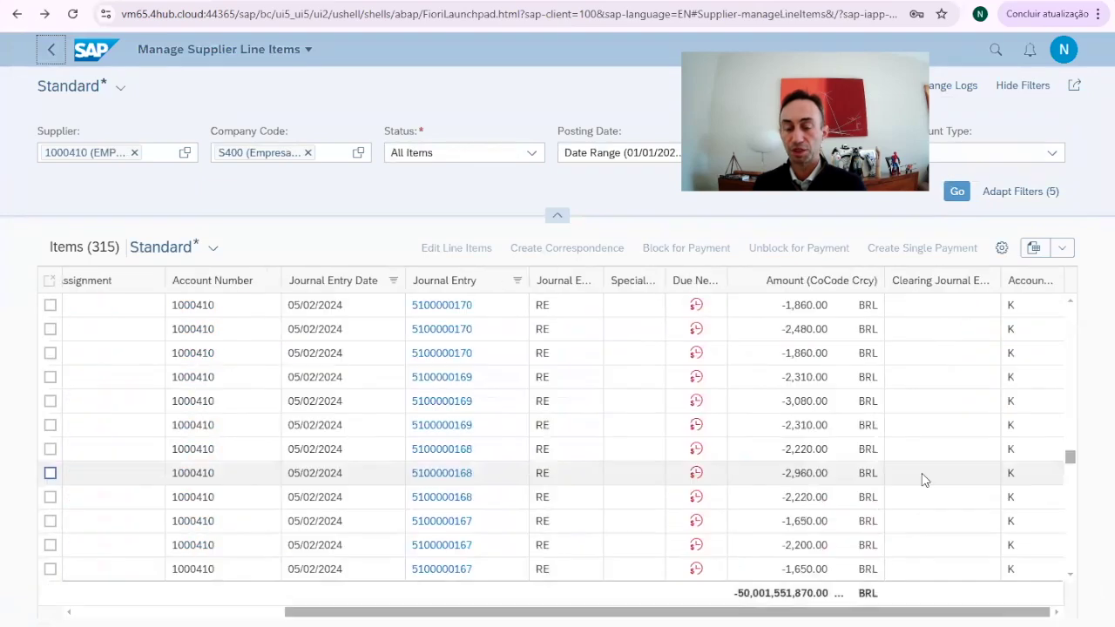
scroll(925, 480, "down", 3)
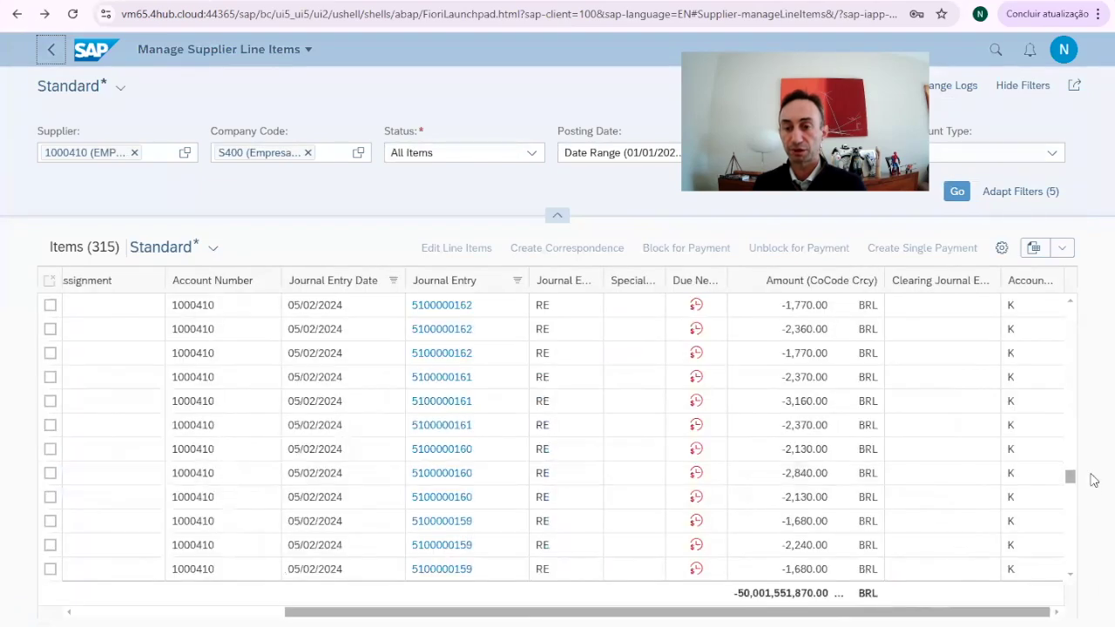
left_click_drag(1071, 484, 1071, 552)
left_click_drag(463, 612, 249, 587)
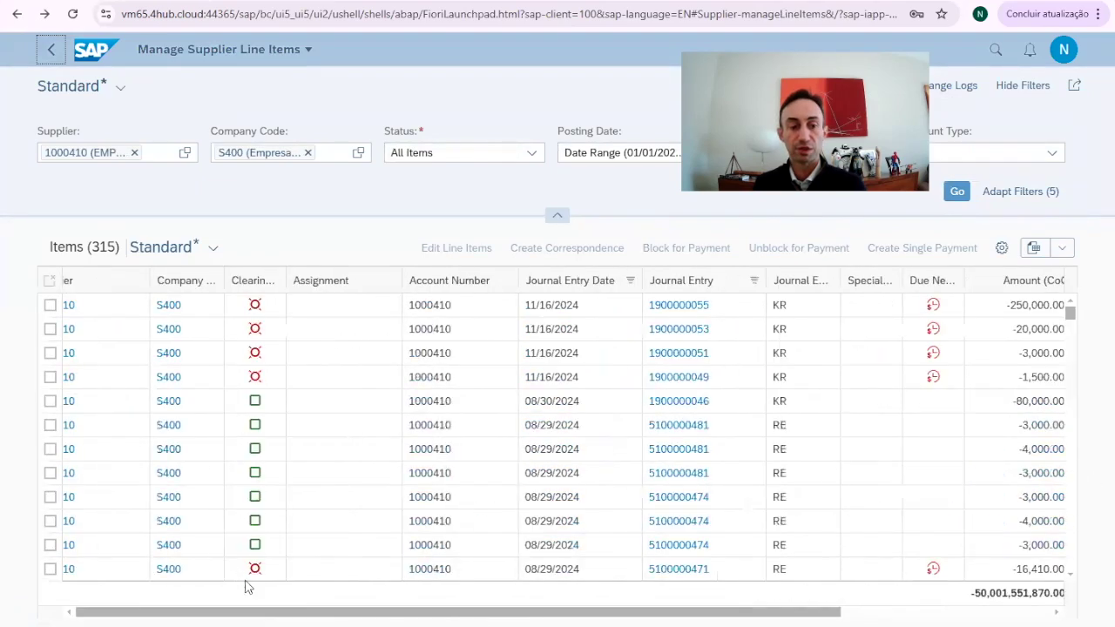
scroll(287, 599, "right", 5)
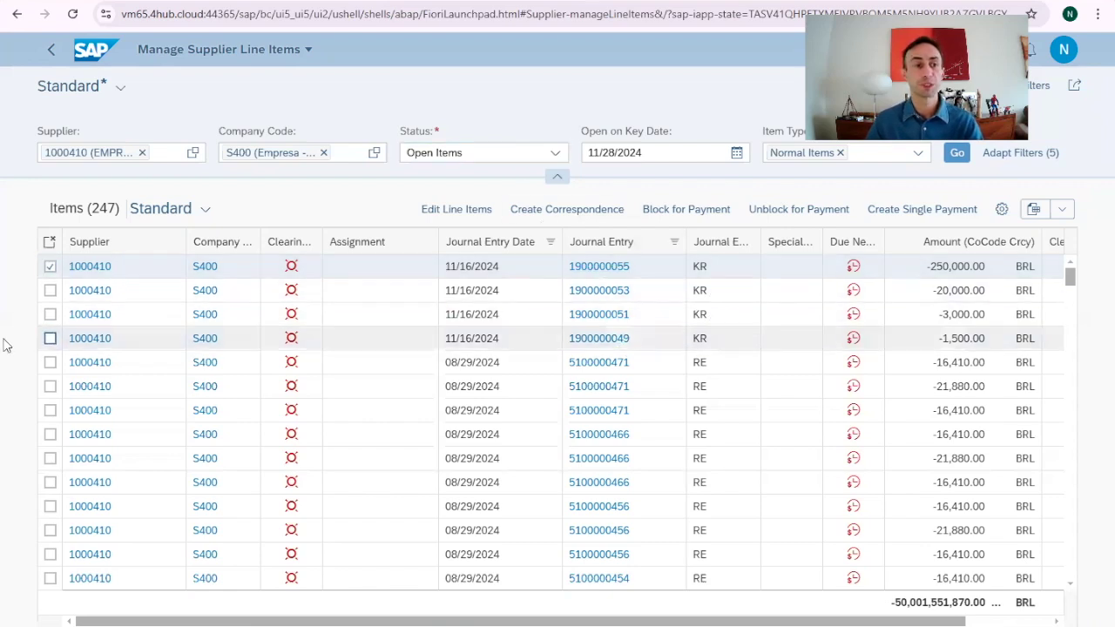
Block the four items dated 11/16/2024 for payment with reason B (Manual paym blocked) and the note "Youtube Test".
left_click(50, 290)
left_click(50, 314)
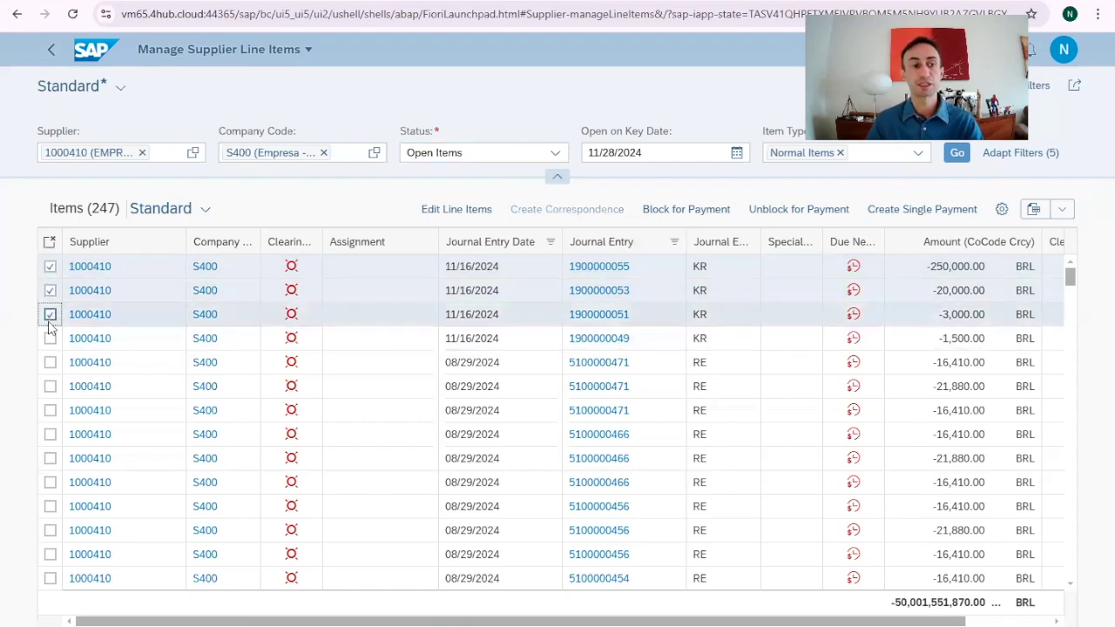
left_click(352, 344)
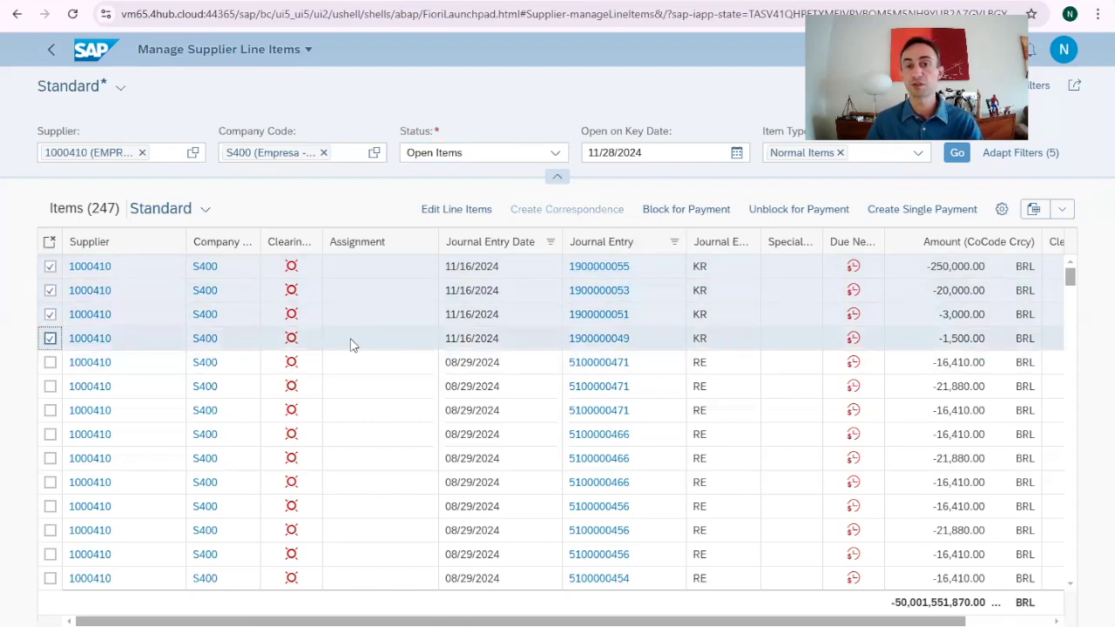
left_click(695, 213)
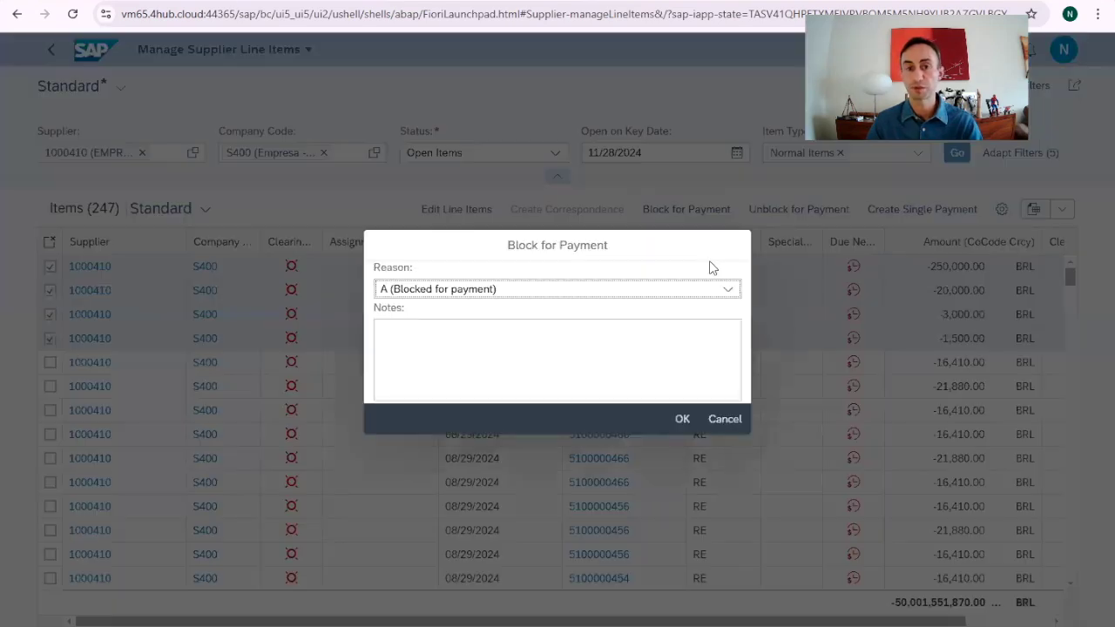
left_click(622, 292)
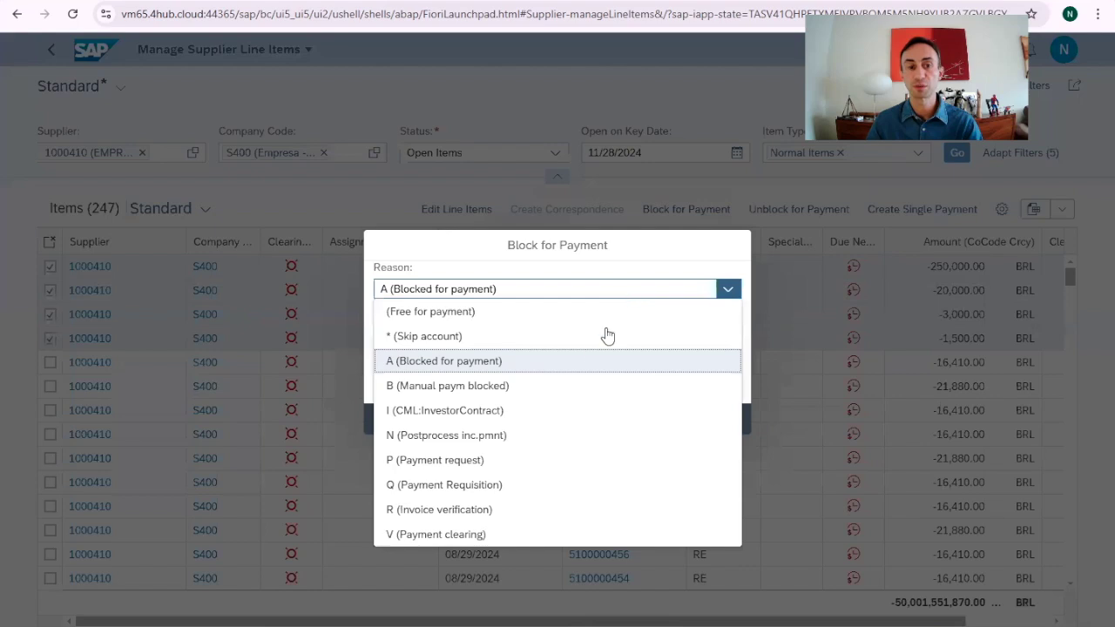
left_click(469, 395)
left_click(484, 352)
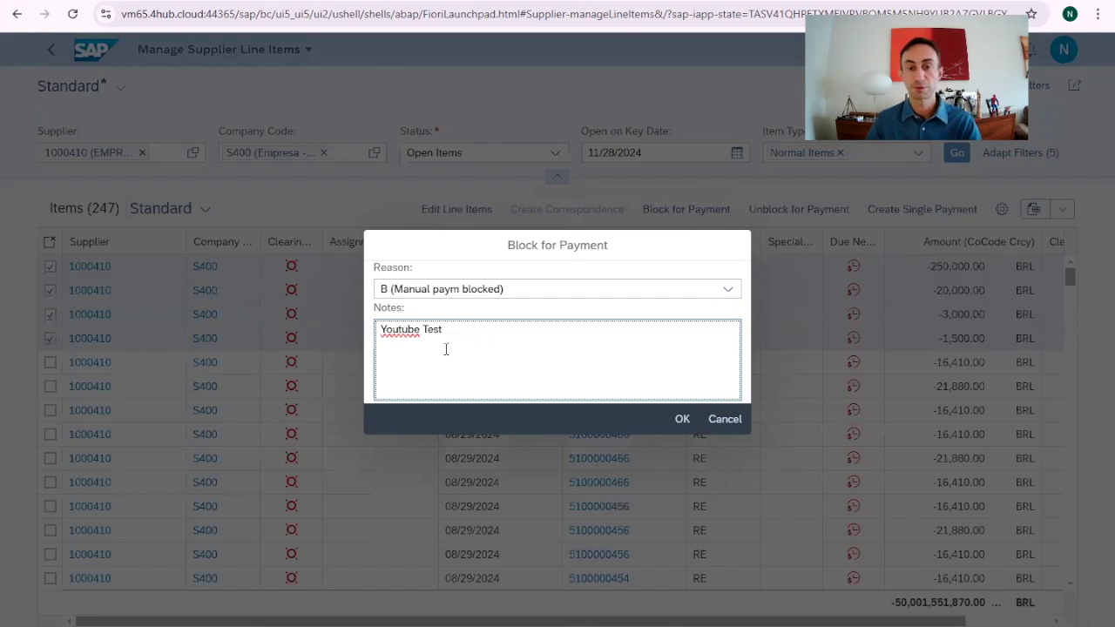
left_click(684, 421)
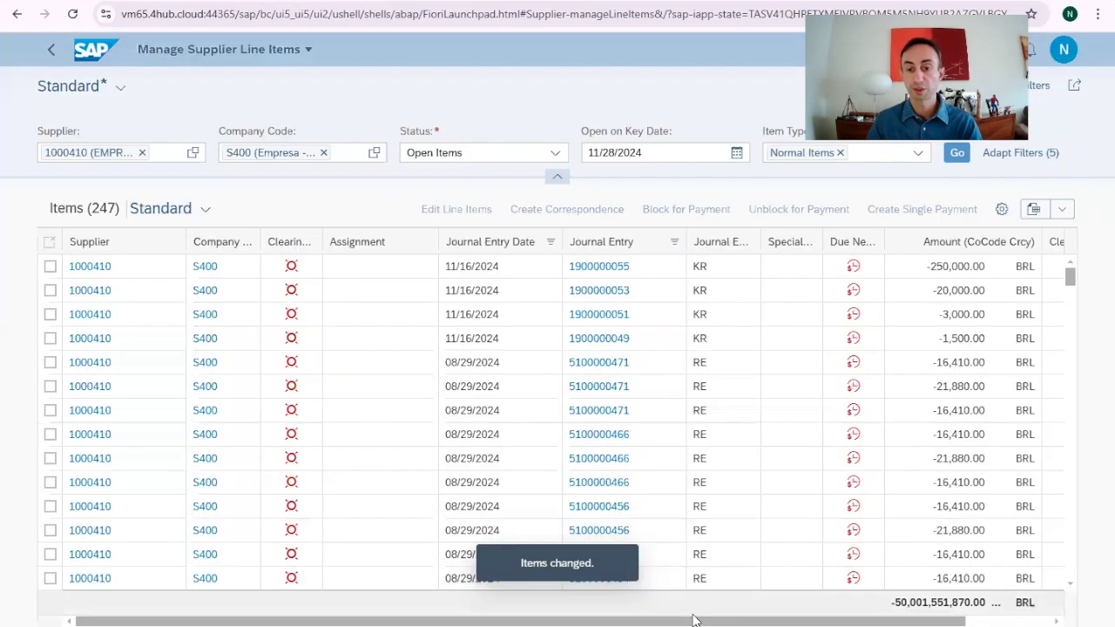
Add the Item Payment Block column to the line item table, finding it with the search text "blo".
left_click(1001, 209)
type("blo")
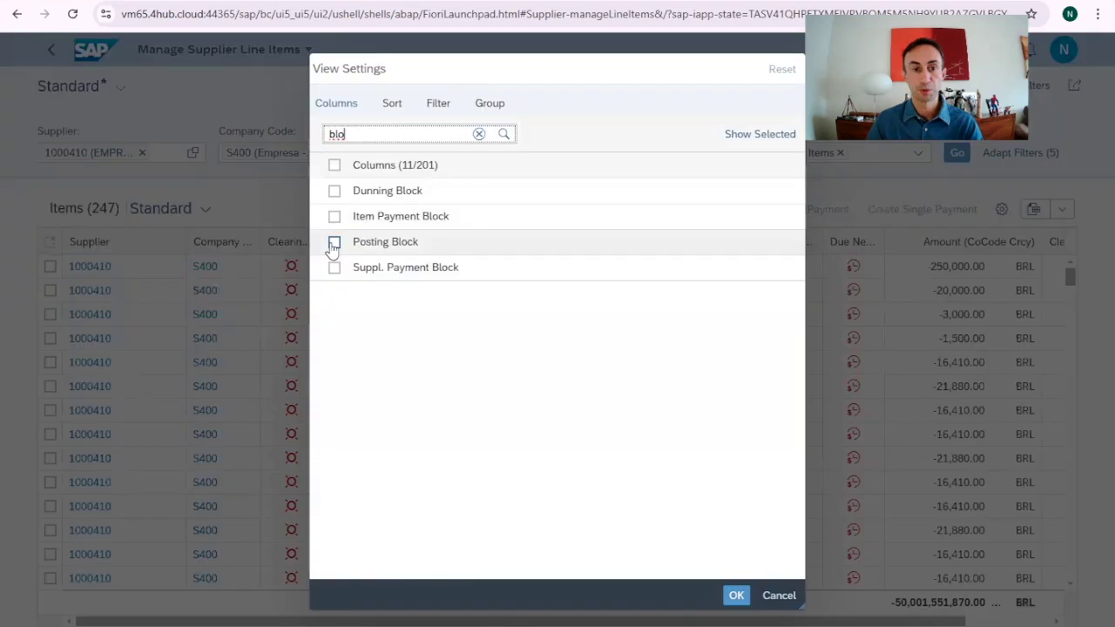
left_click(334, 244)
left_click(333, 243)
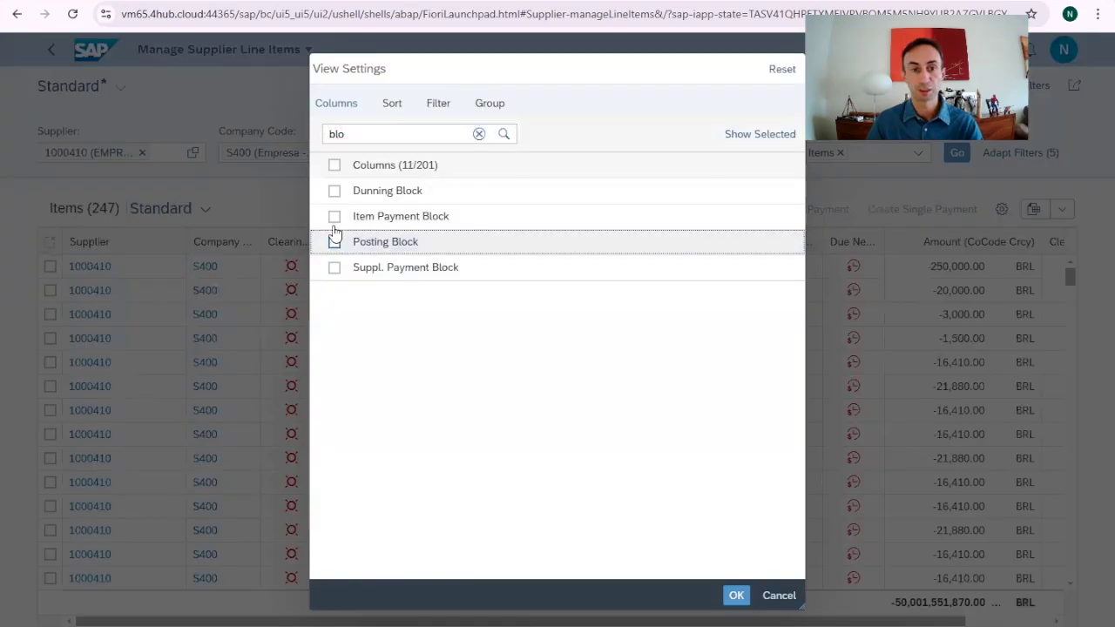
left_click(334, 217)
left_click(736, 595)
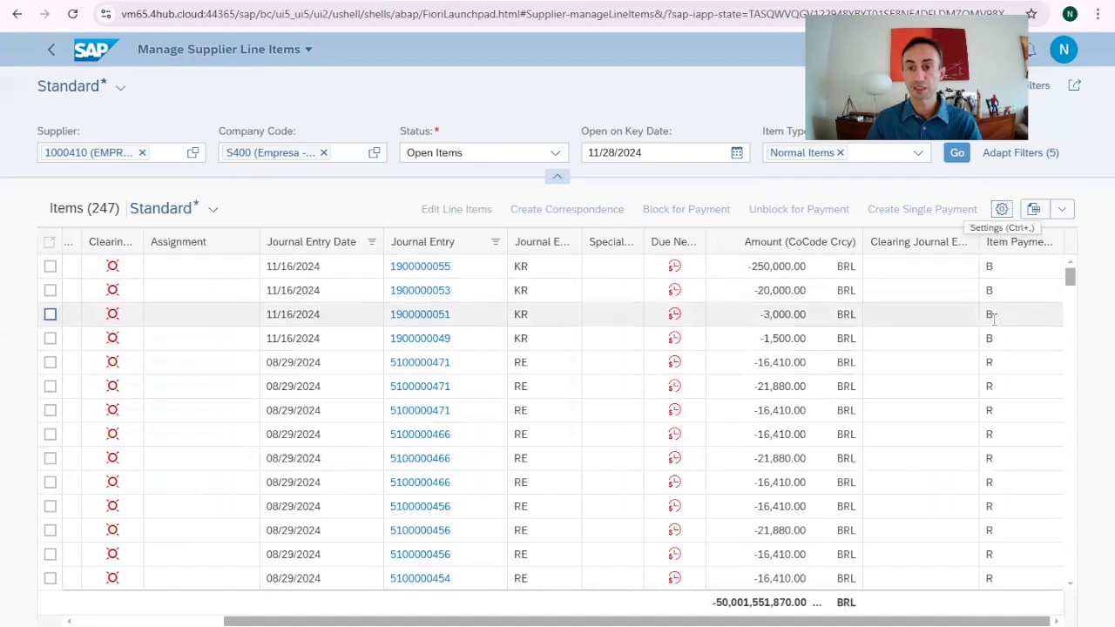
Check the Item Payment Block values in the list and in the first item's journal entry, then return to the list.
scroll(993, 318, "down", 4)
scroll(992, 331, "down", 5)
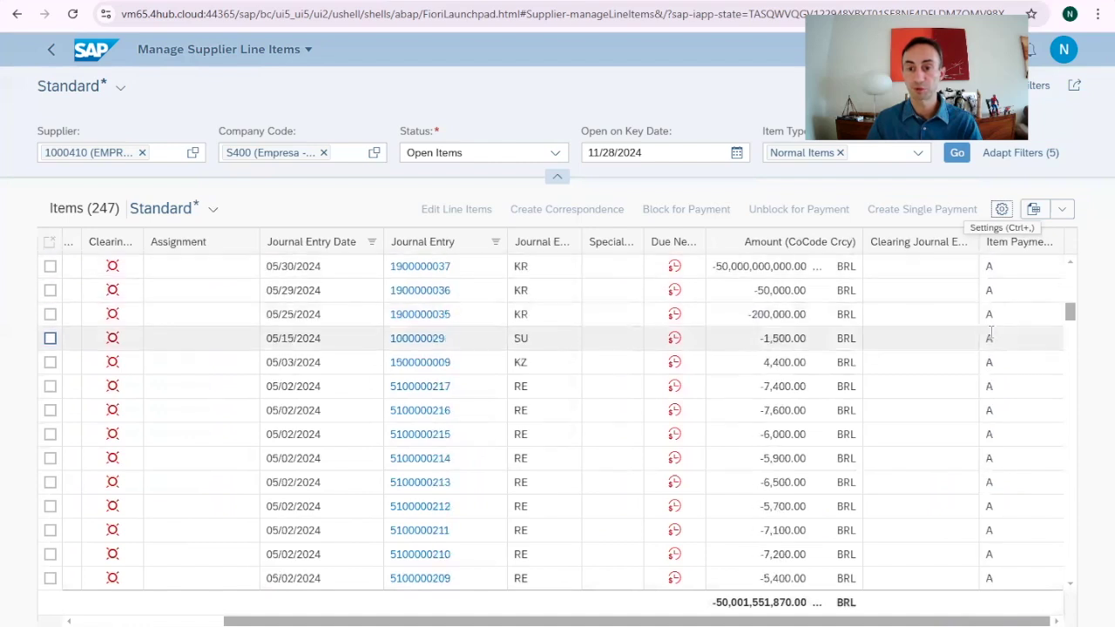
scroll(1009, 274, "up", 10)
left_click(423, 267)
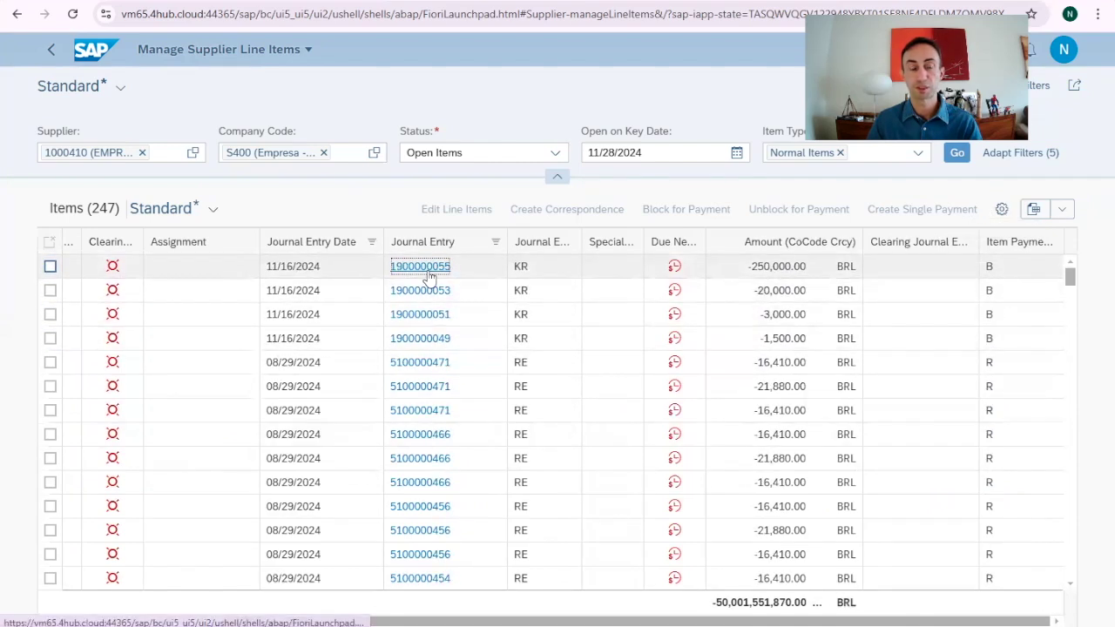
left_click(475, 227)
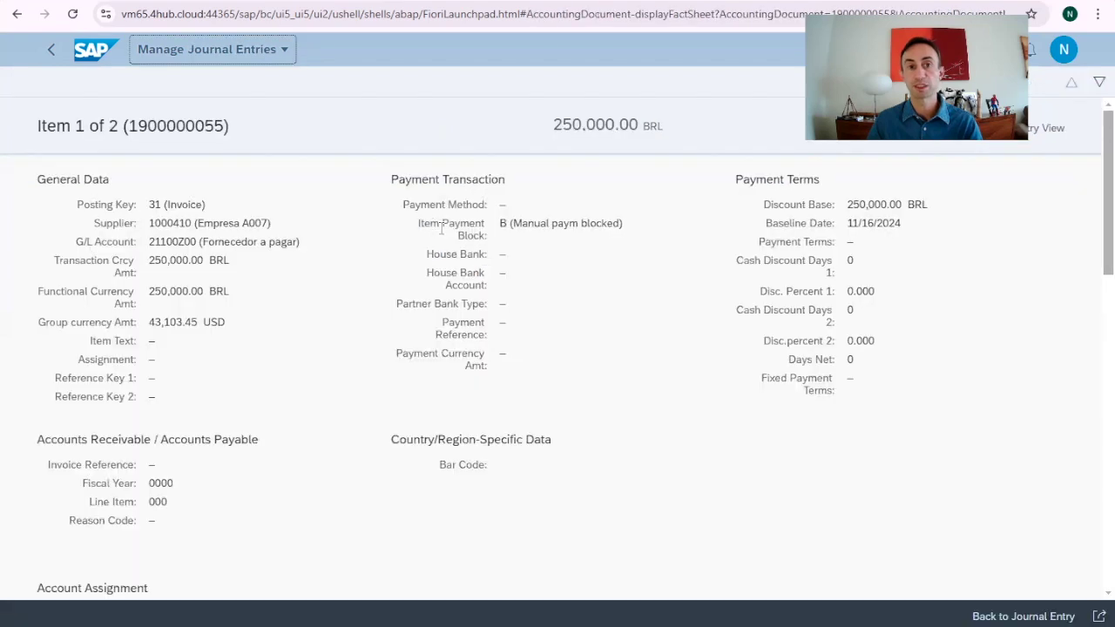
left_click_drag(418, 223, 635, 224)
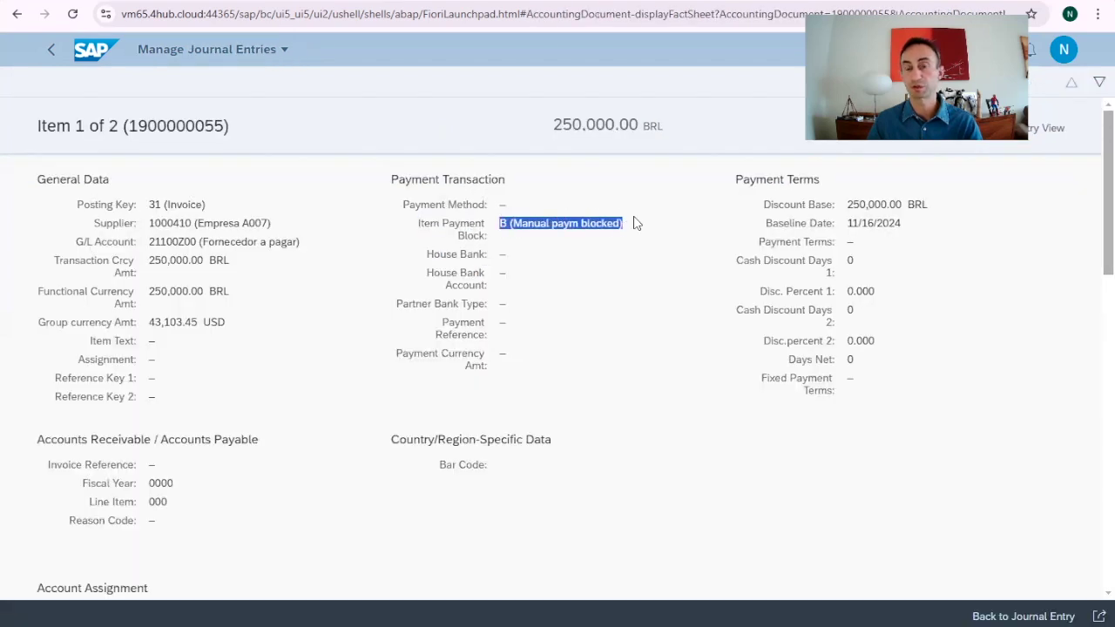
left_click(51, 52)
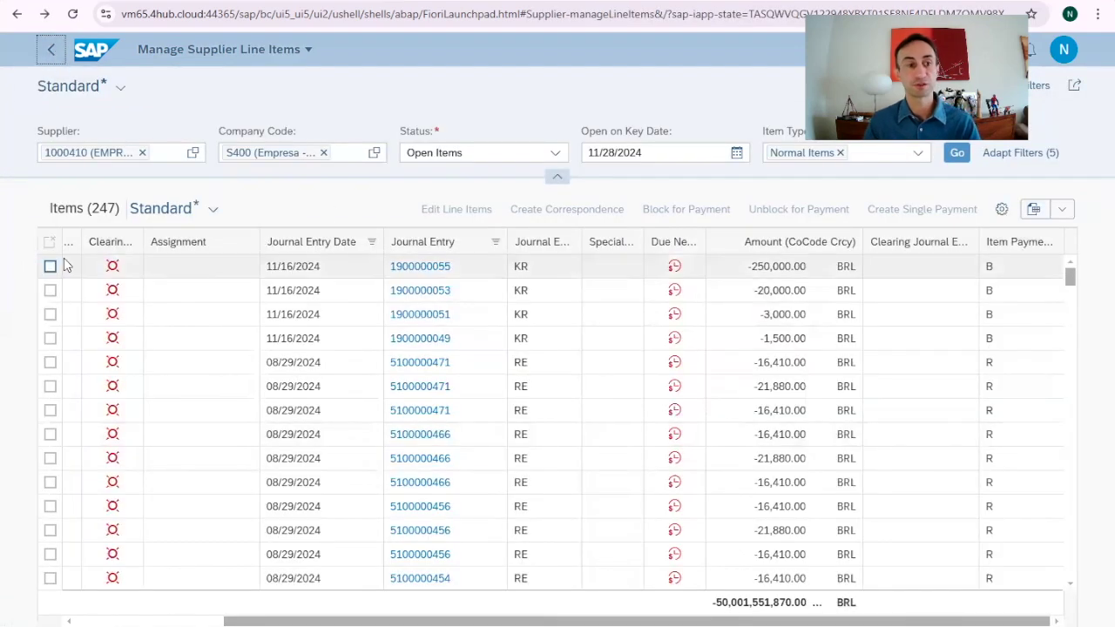
Unblock the four items dated 11/16/2024 for payment.
left_click(50, 266)
left_click(49, 290)
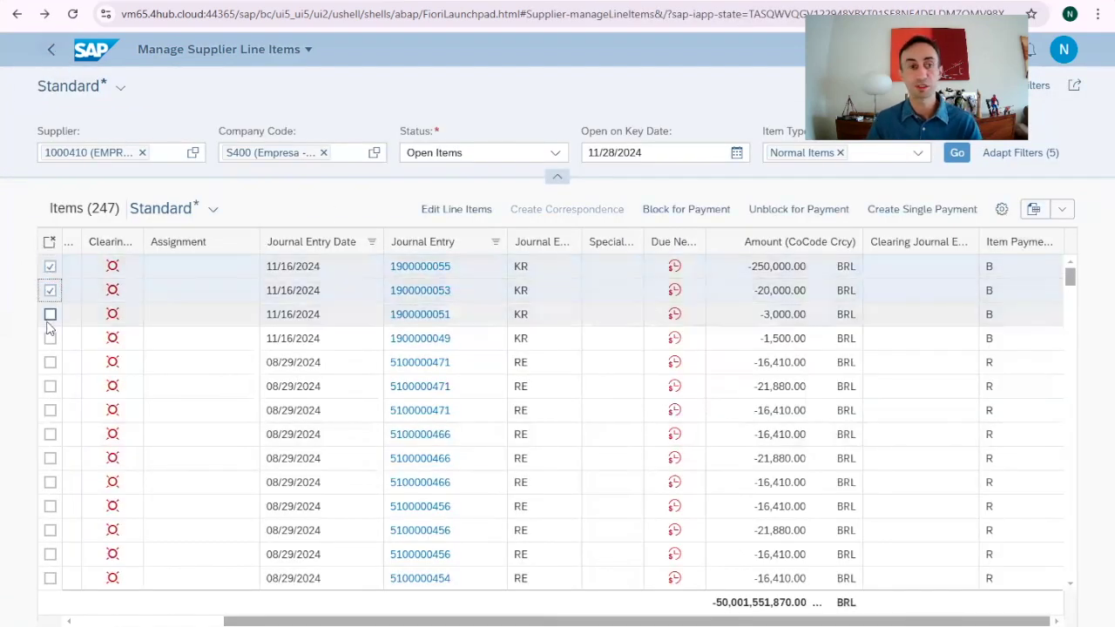
left_click(50, 315)
left_click(50, 338)
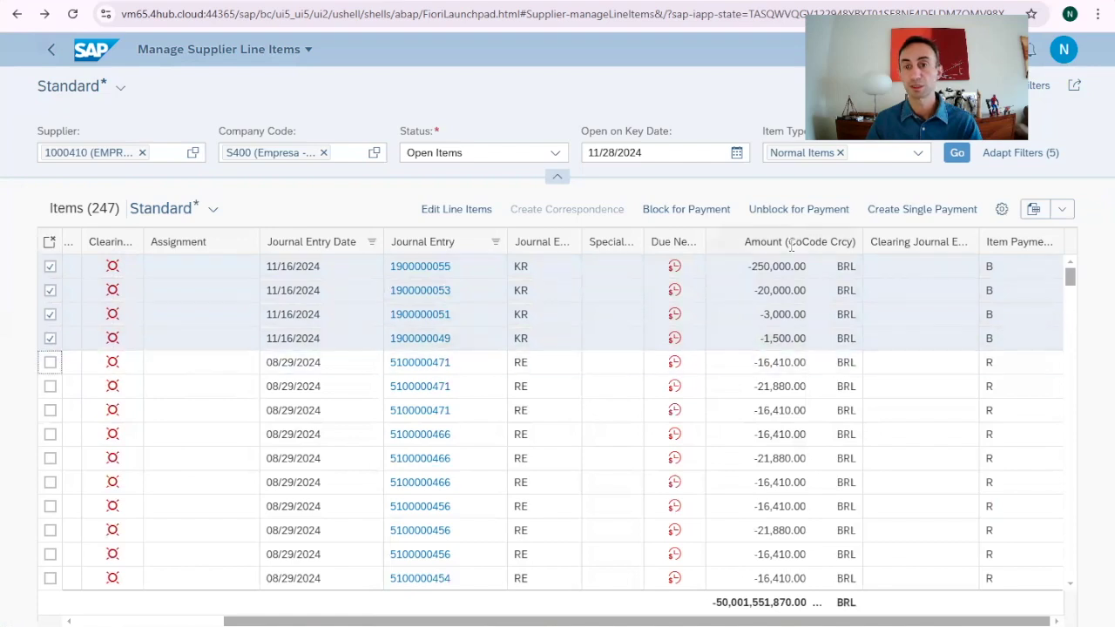
left_click(789, 211)
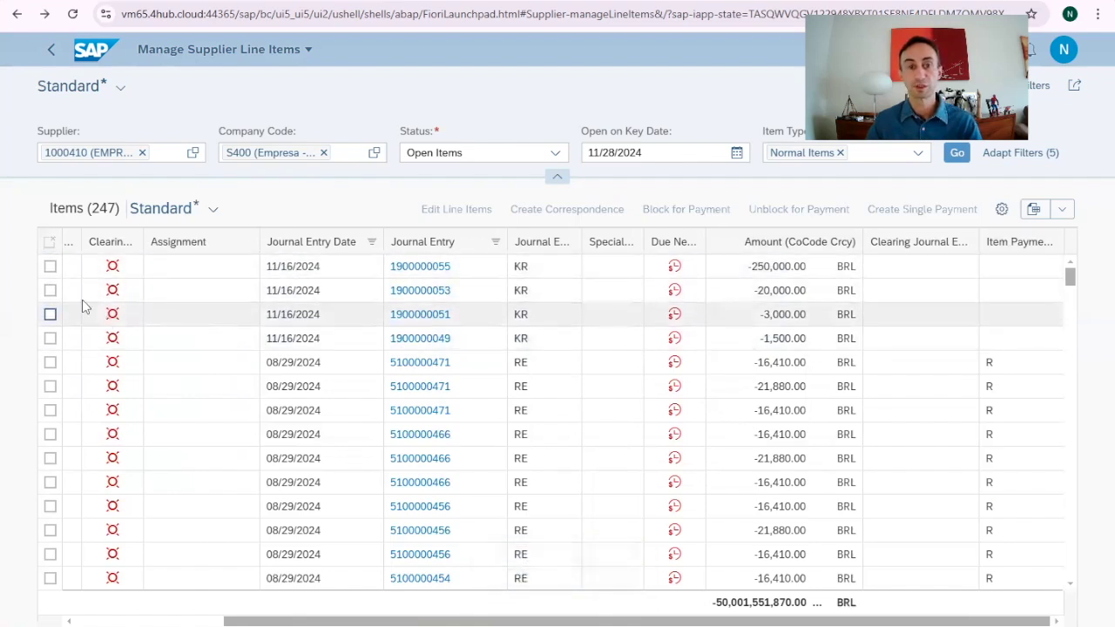
Open Create Single Payment for the first line item, review its supplier, bank and payment details, and leave without creating the payment.
left_click(49, 267)
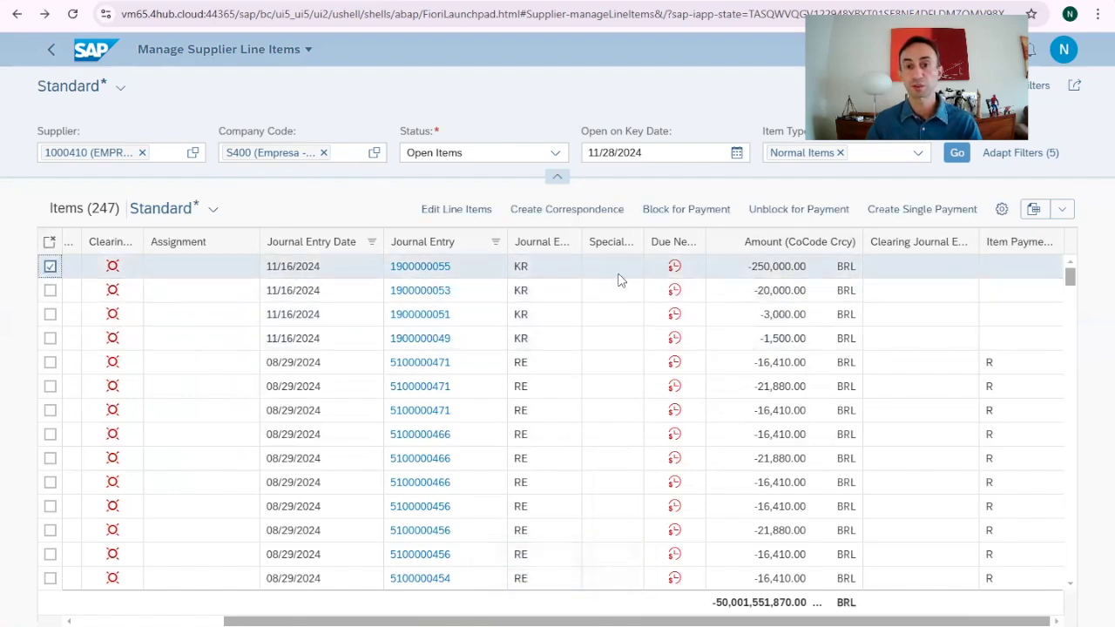
left_click(923, 210)
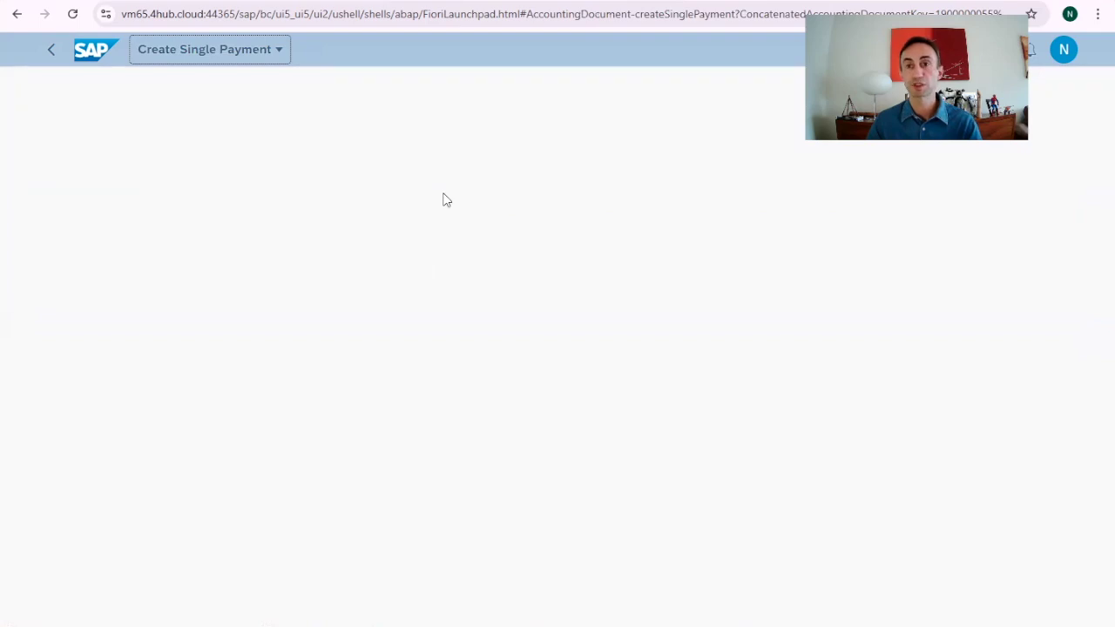
scroll(438, 324, "down", 3)
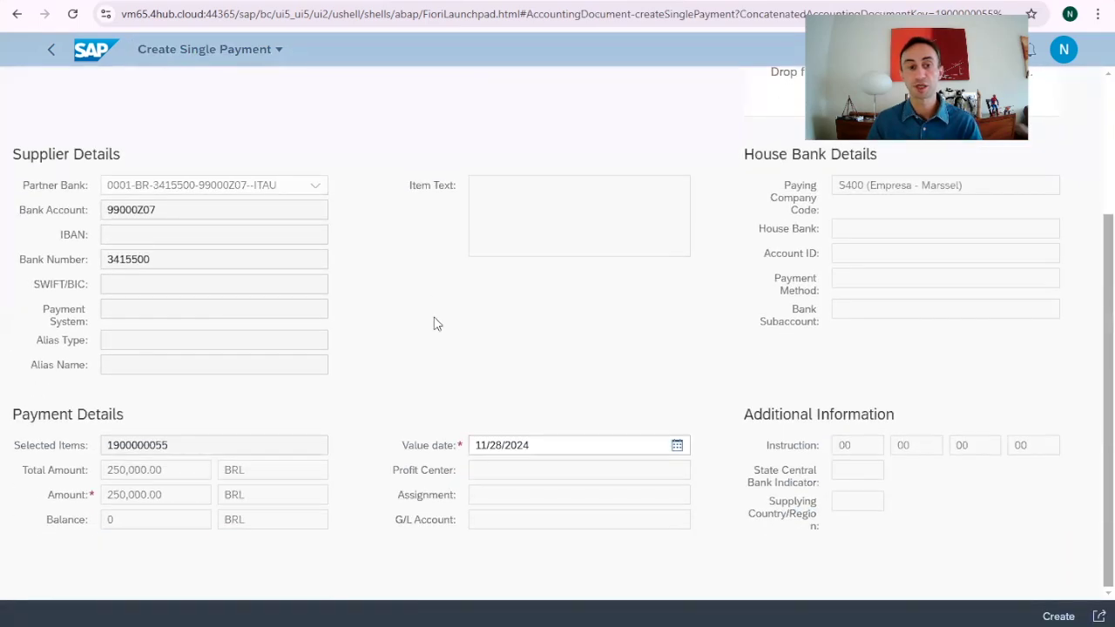
scroll(437, 324, "up", 3)
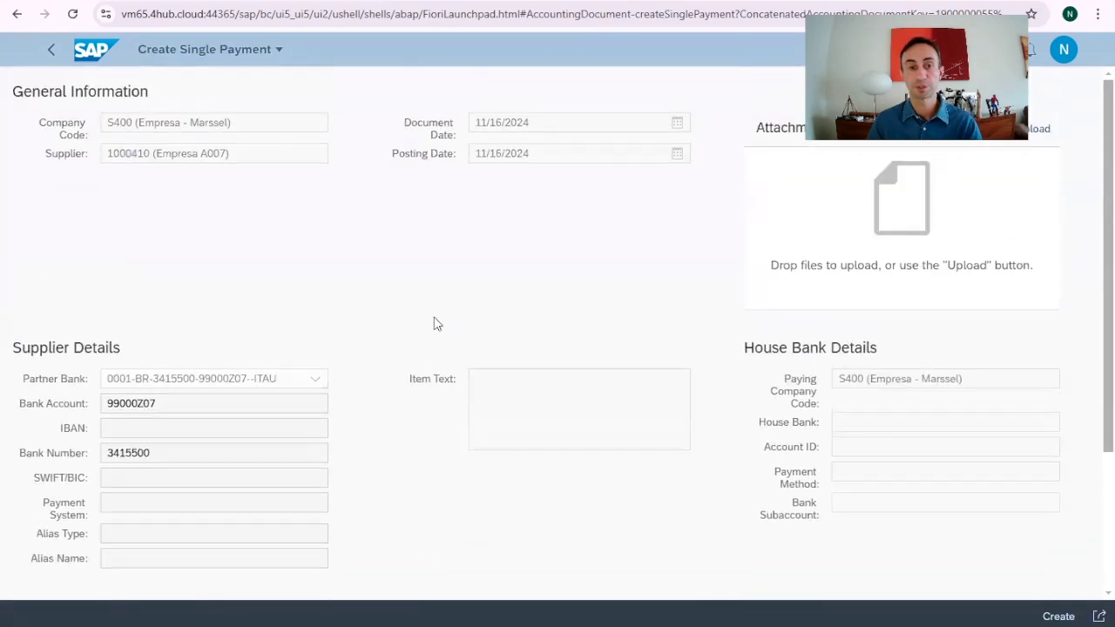
scroll(437, 320, "down", 3)
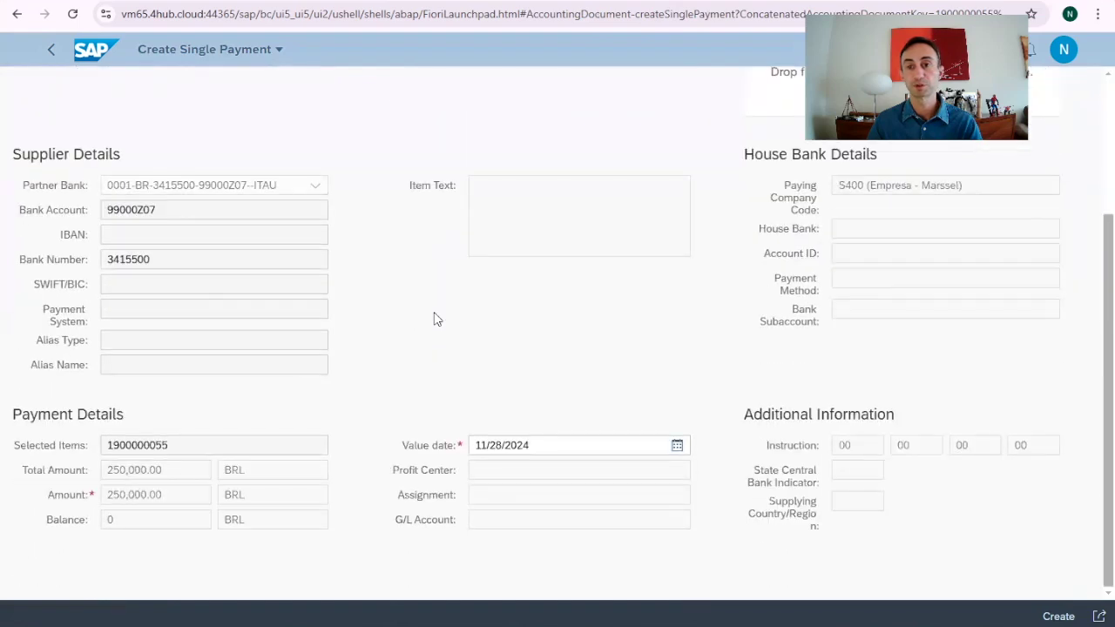
scroll(437, 319, "up", 3)
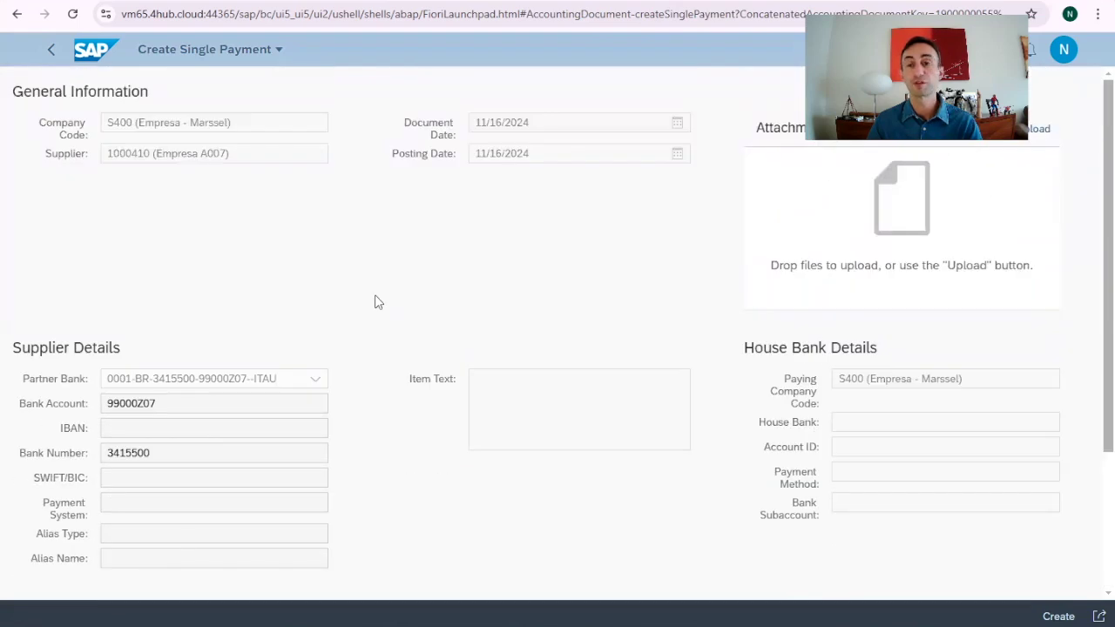
left_click(52, 52)
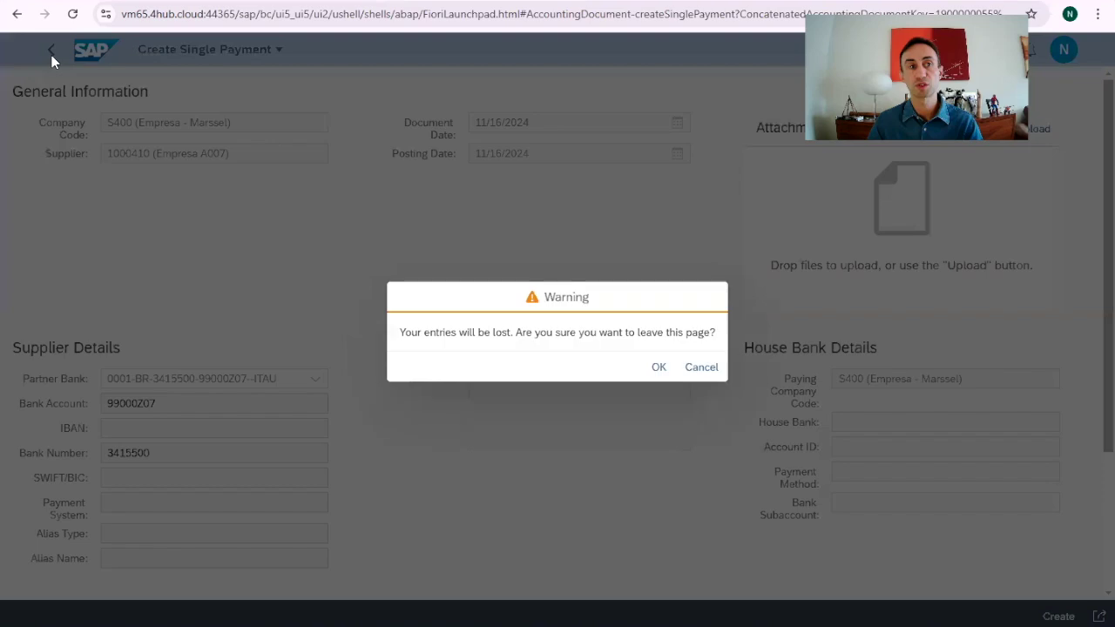
left_click(659, 367)
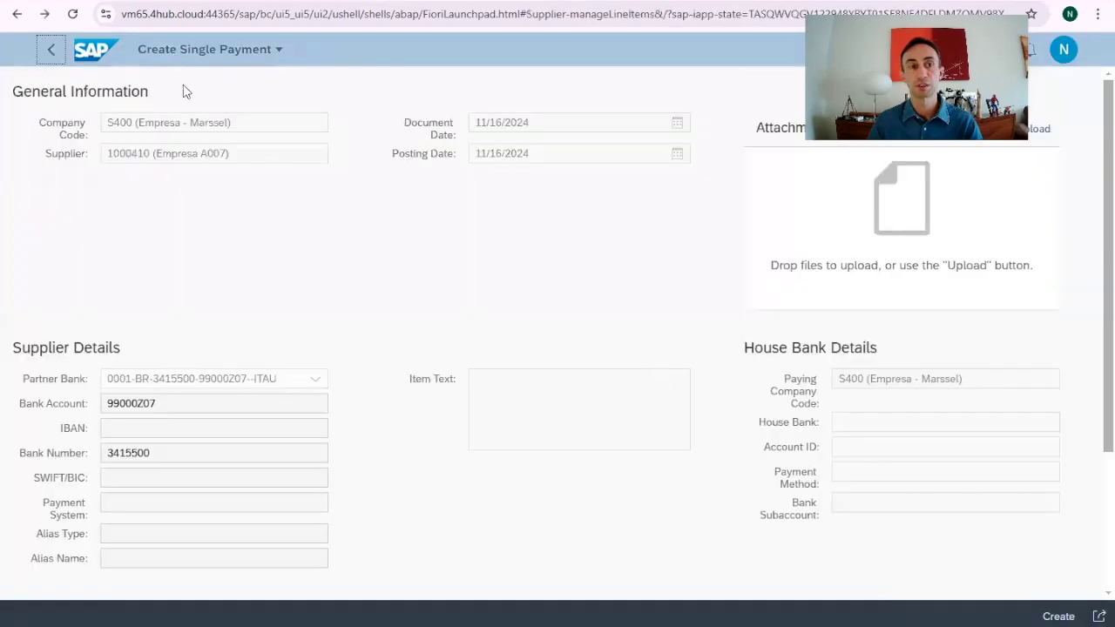